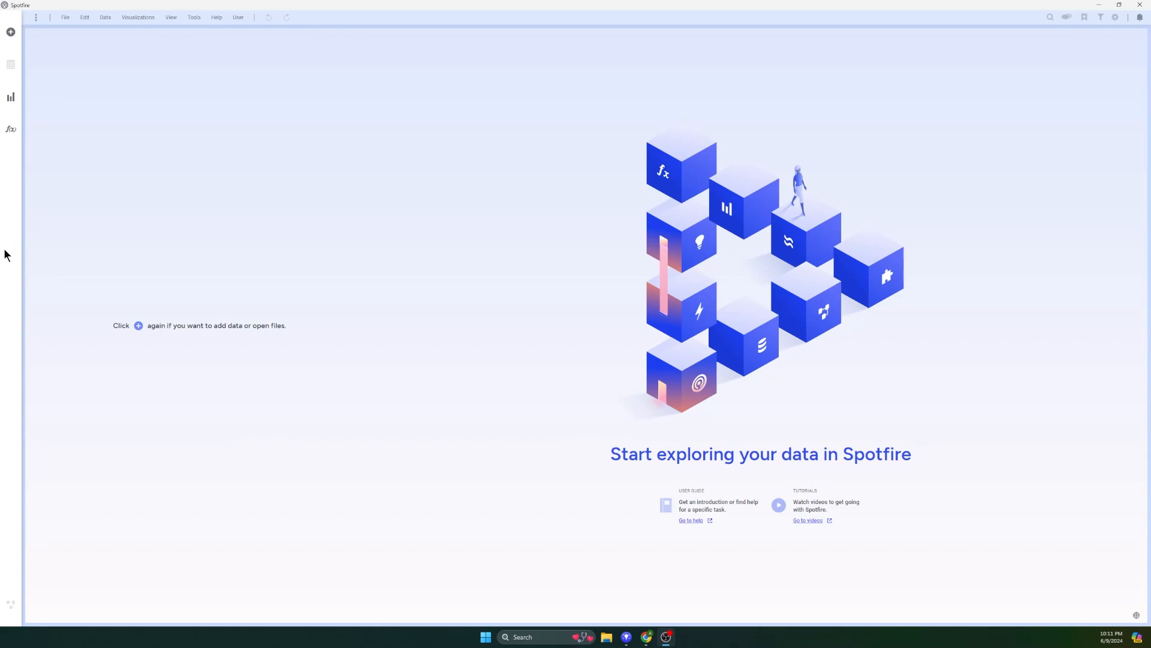
Import the local file AdventureWorks_Sales_2015.csv as a data table with default import settings, and show it in a table visualization.
left_click(11, 36)
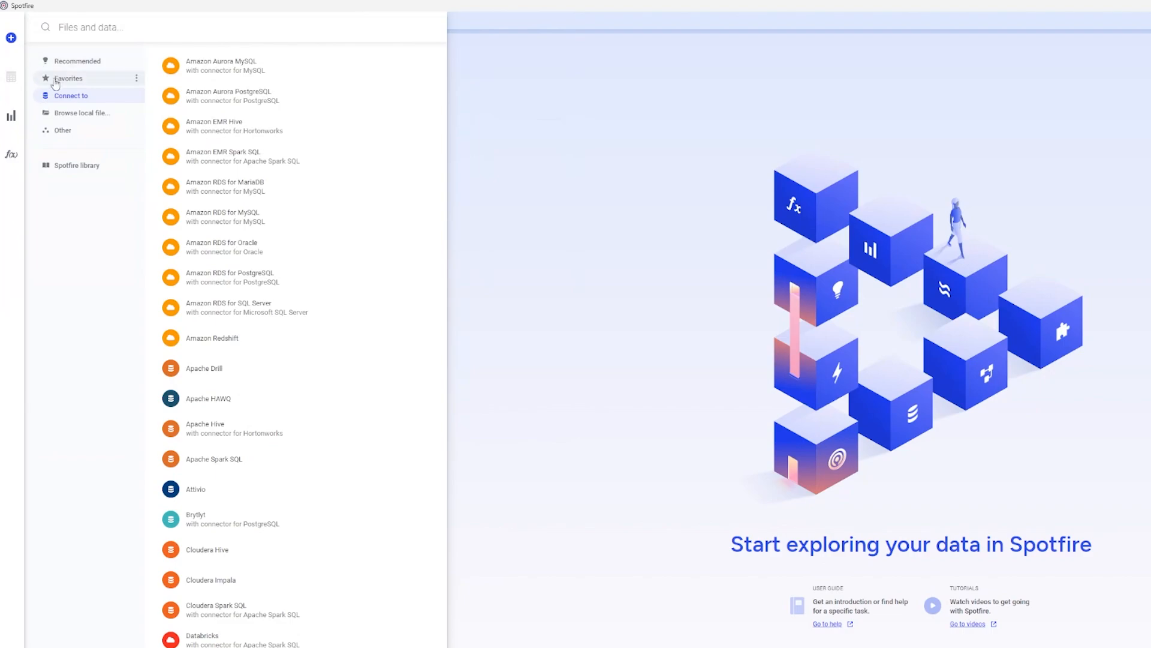
left_click(123, 119)
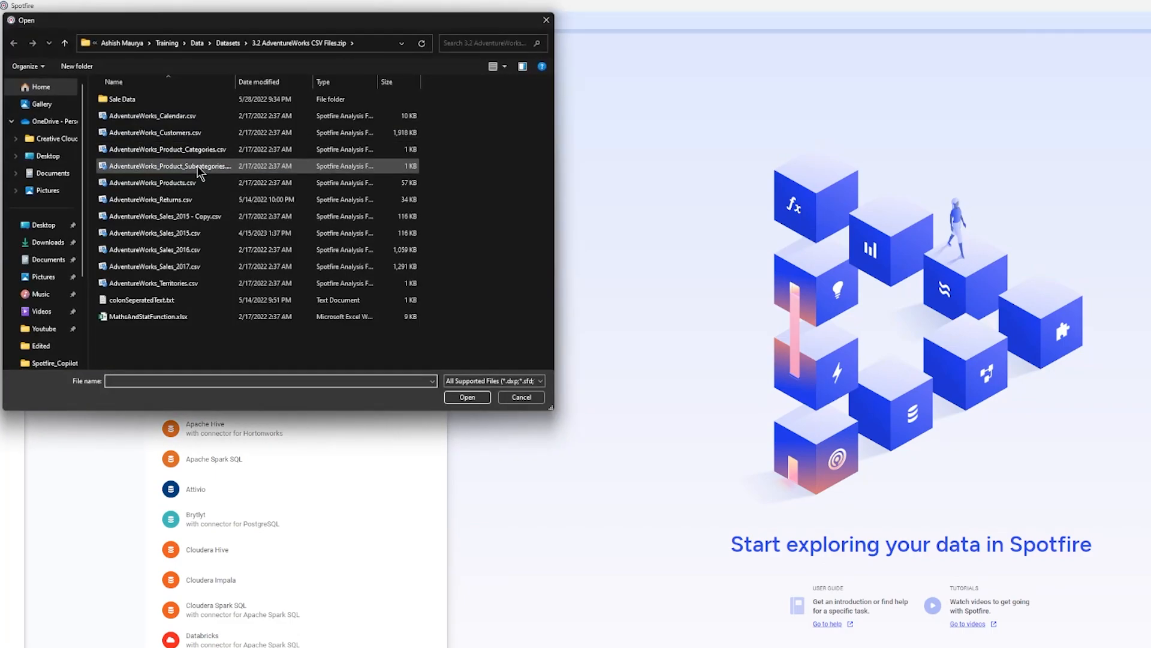
left_click(193, 230)
left_click(460, 401)
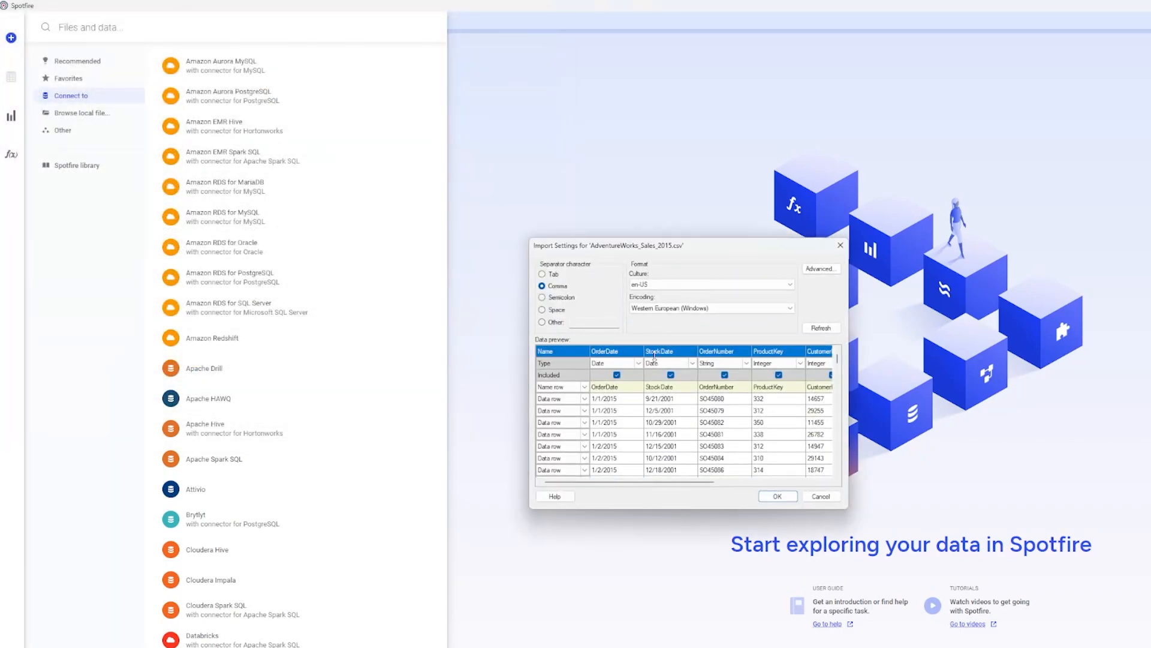
left_click(789, 498)
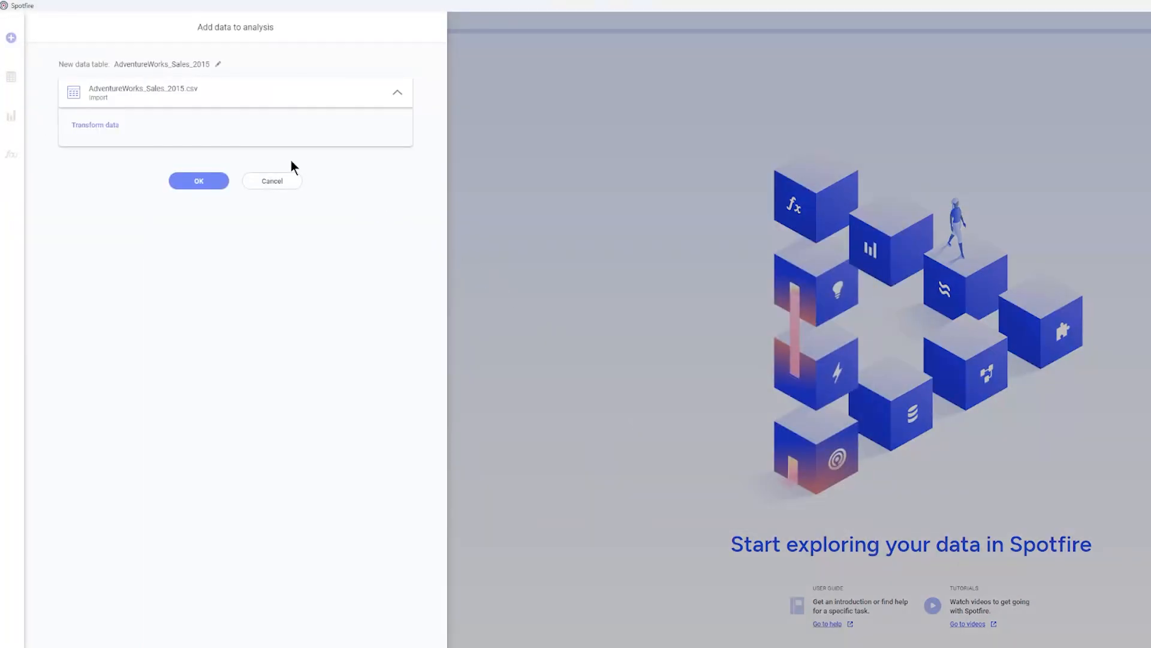
left_click(208, 184)
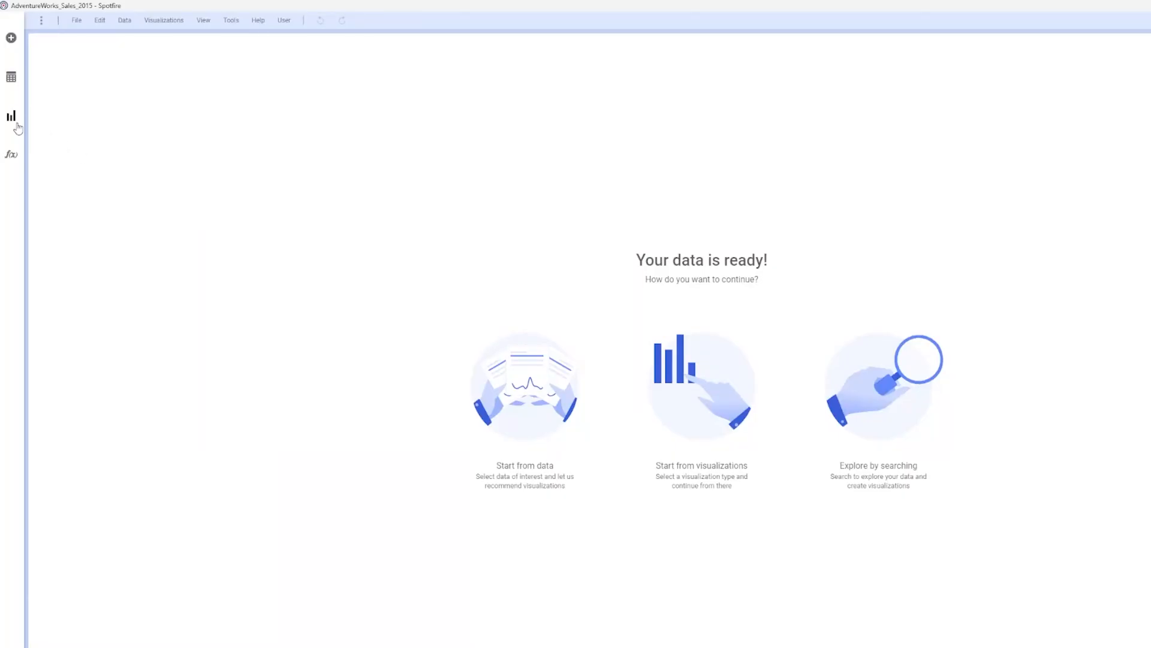
left_click(11, 117)
left_click(50, 60)
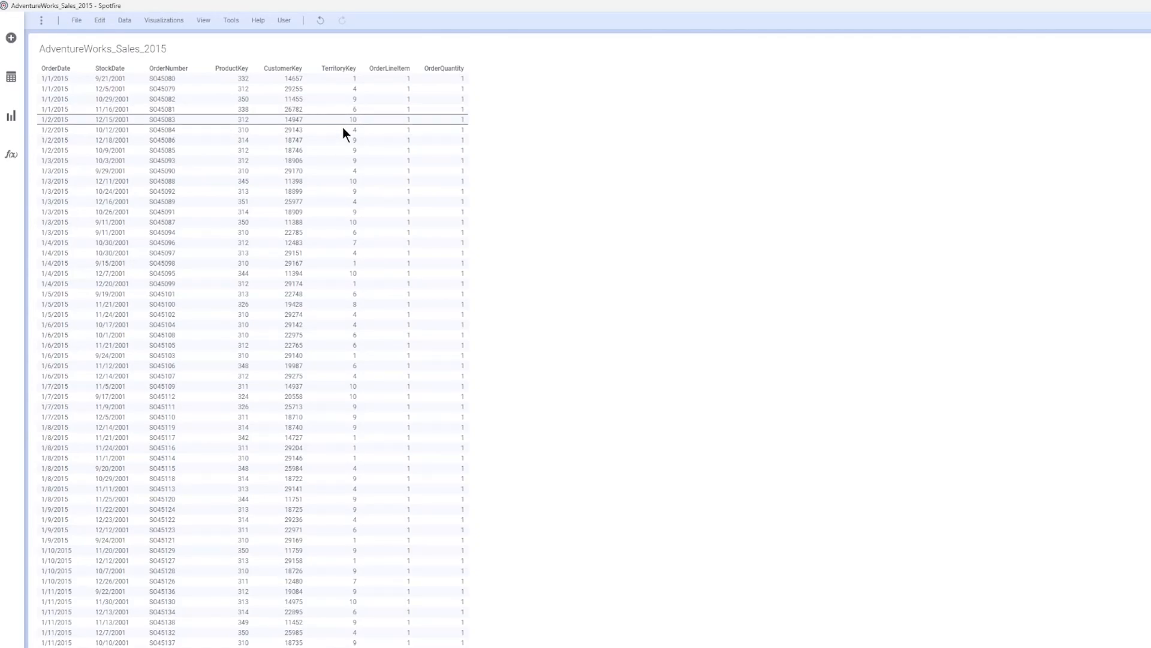
Import the local file AdventureWorks_Products.csv with default import settings as a new data table.
left_click(8, 40)
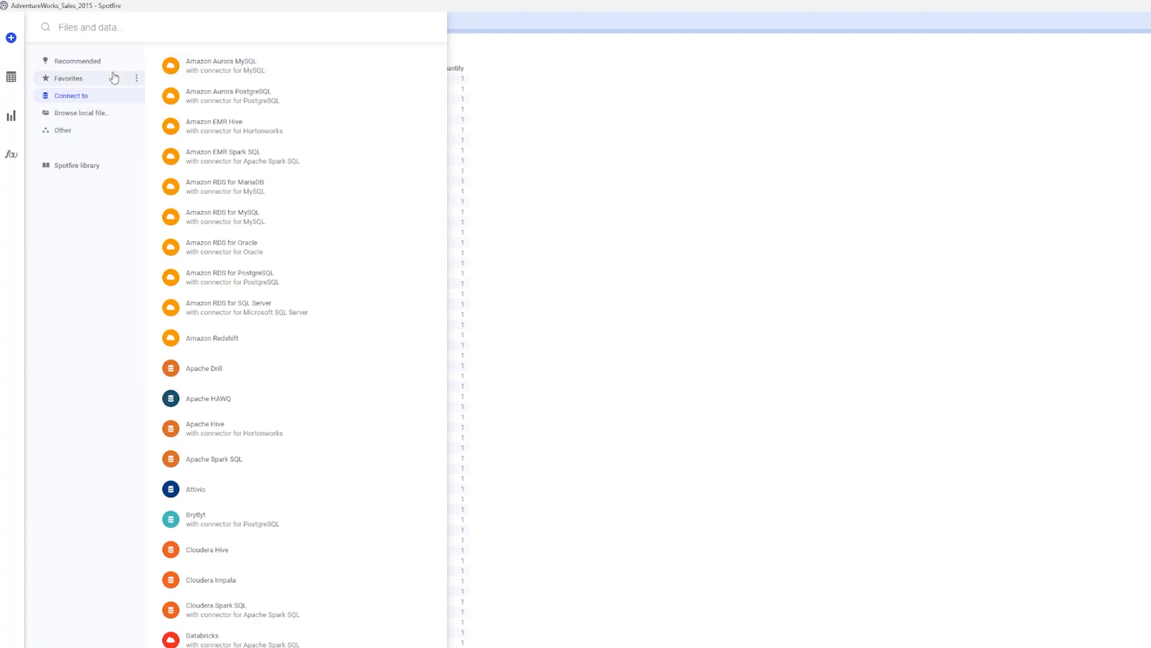
left_click(99, 114)
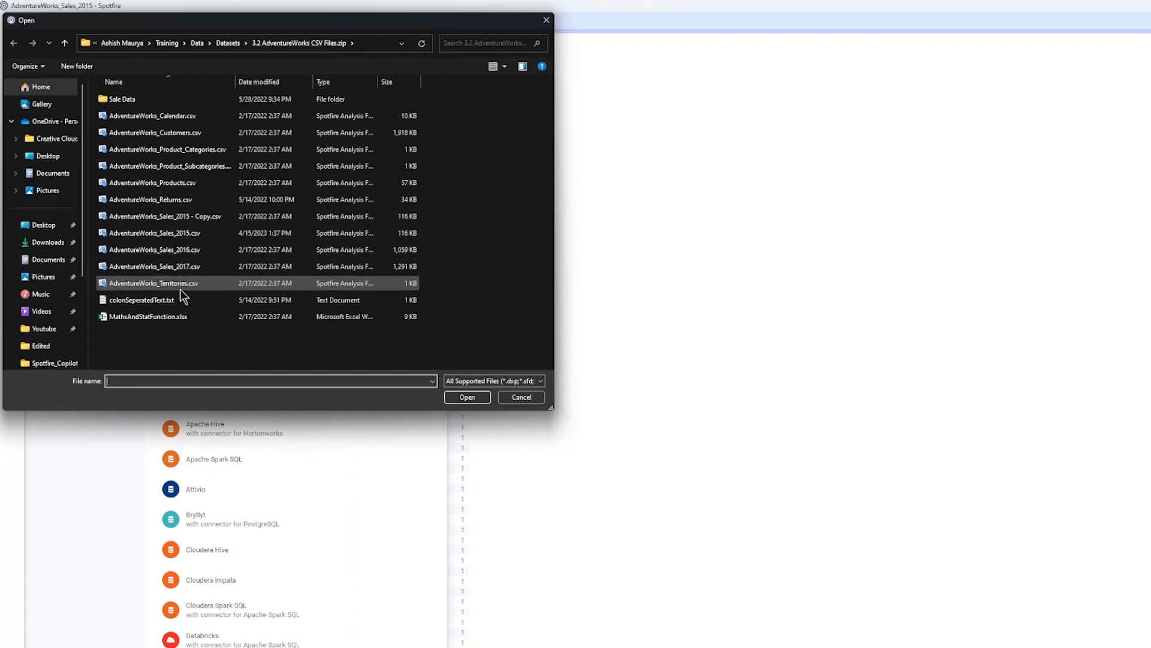
left_click(196, 186)
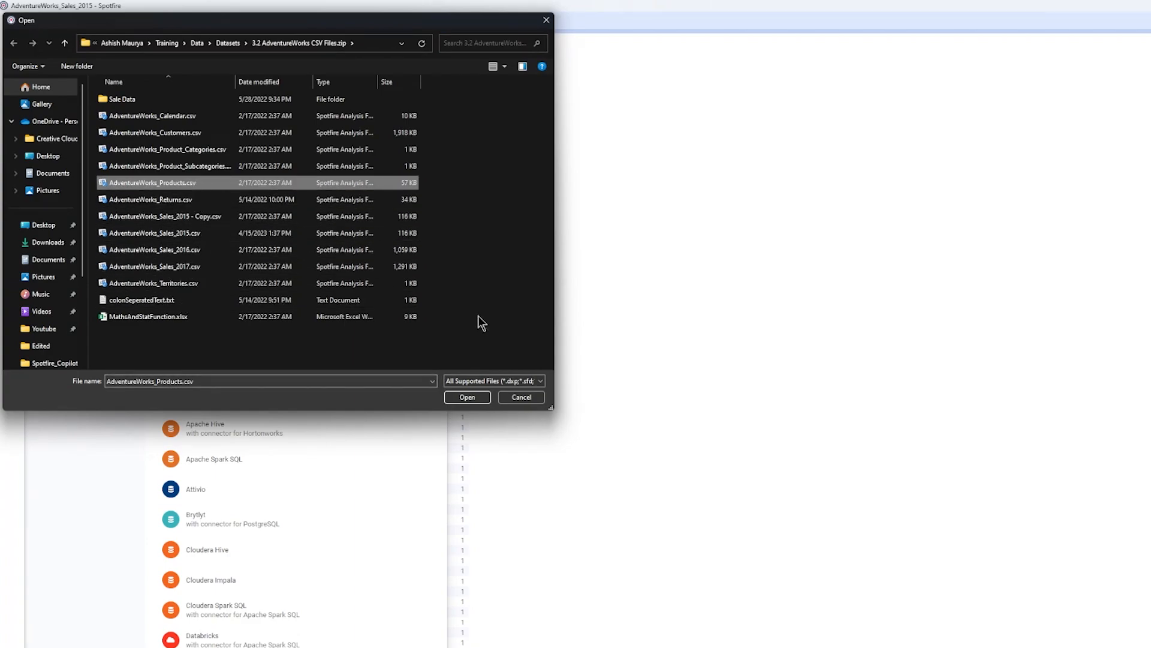
left_click(473, 396)
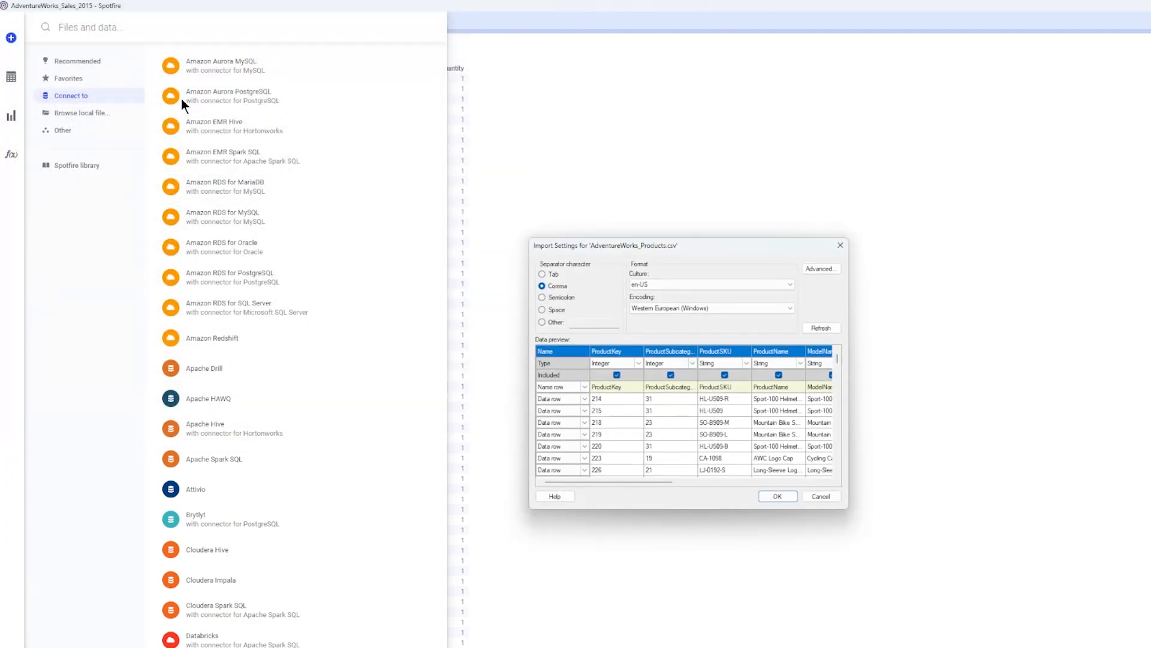
key("Return")
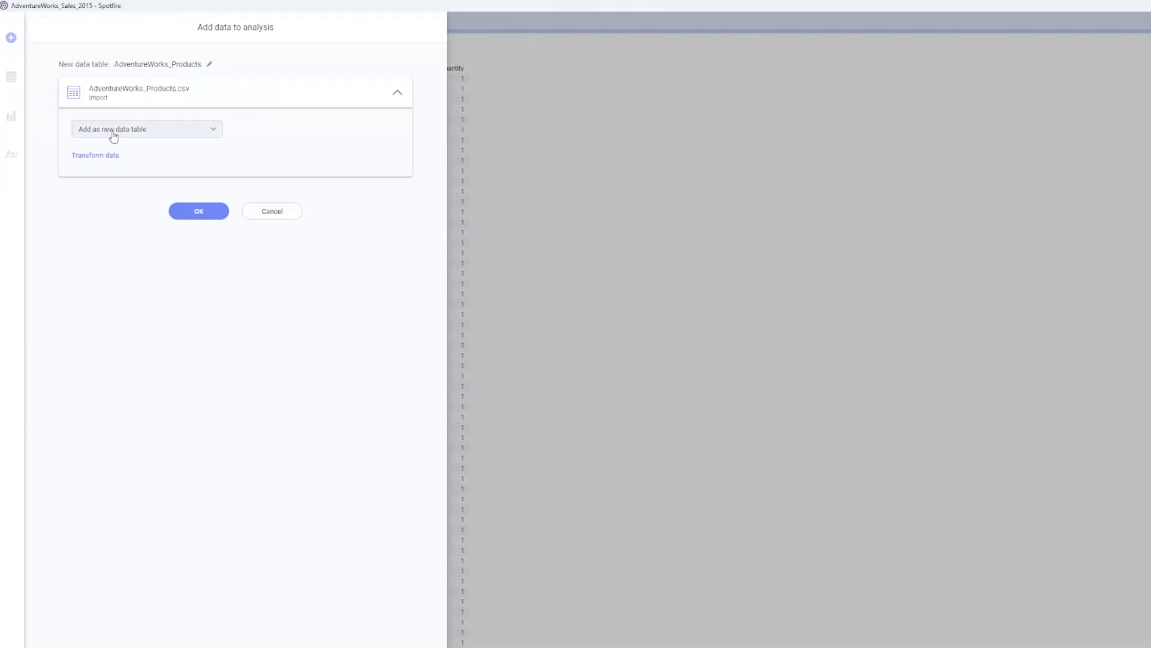
left_click(200, 212)
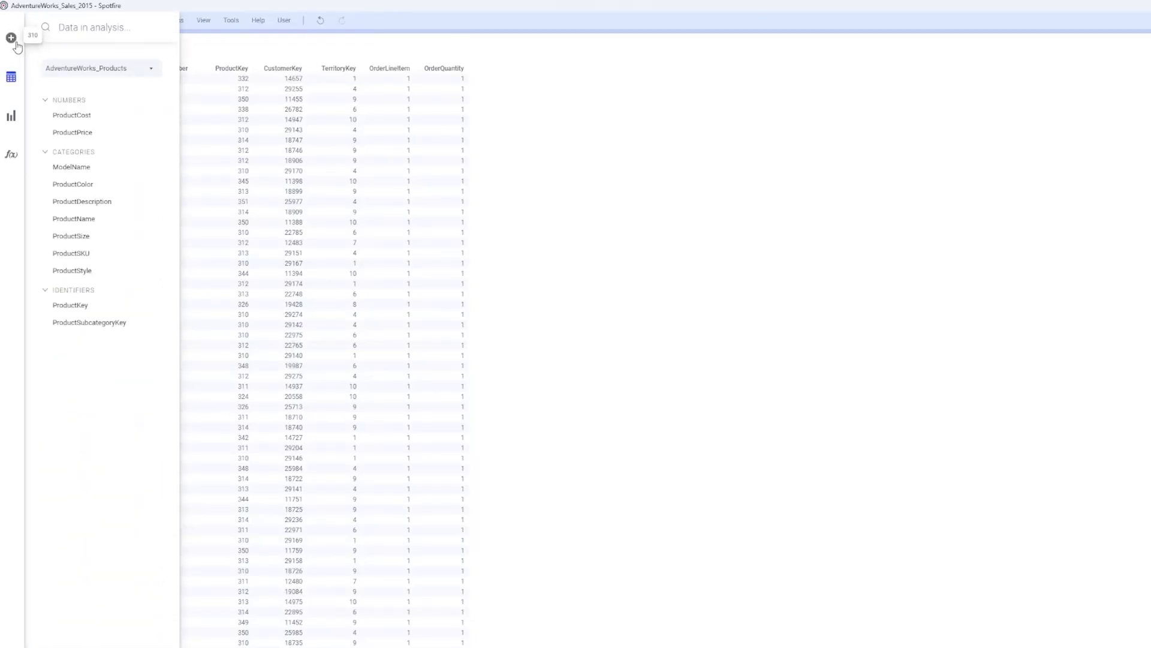
Check the list of loaded data tables and view AdventureWorks_Products in the data canvas.
left_click(108, 69)
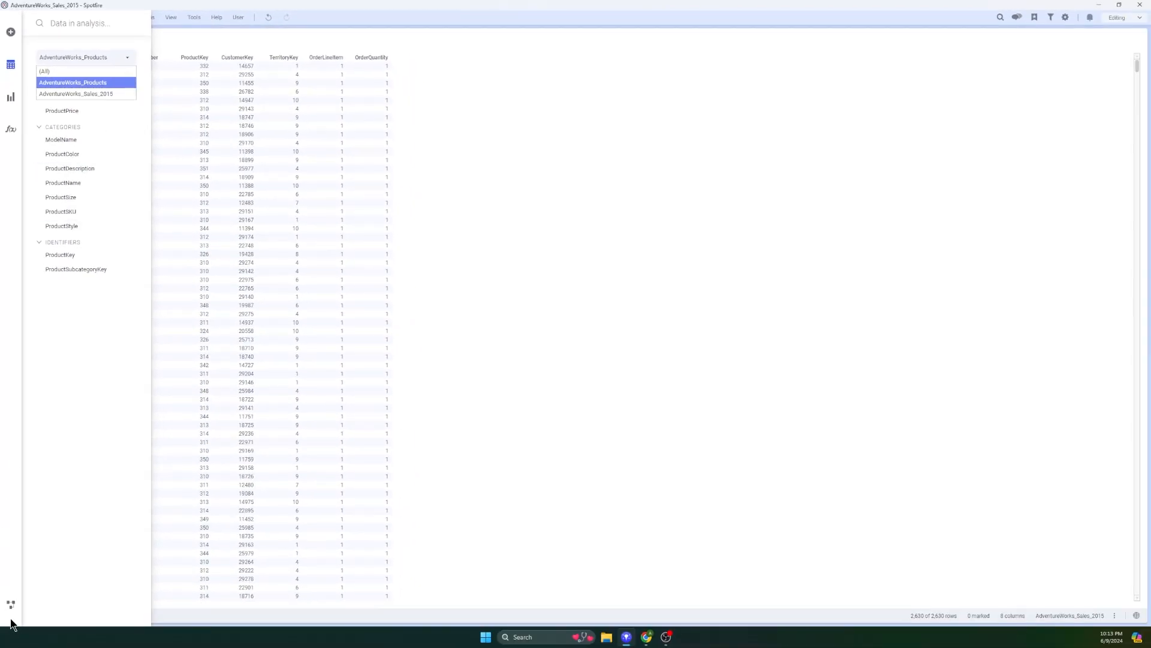
left_click(11, 603)
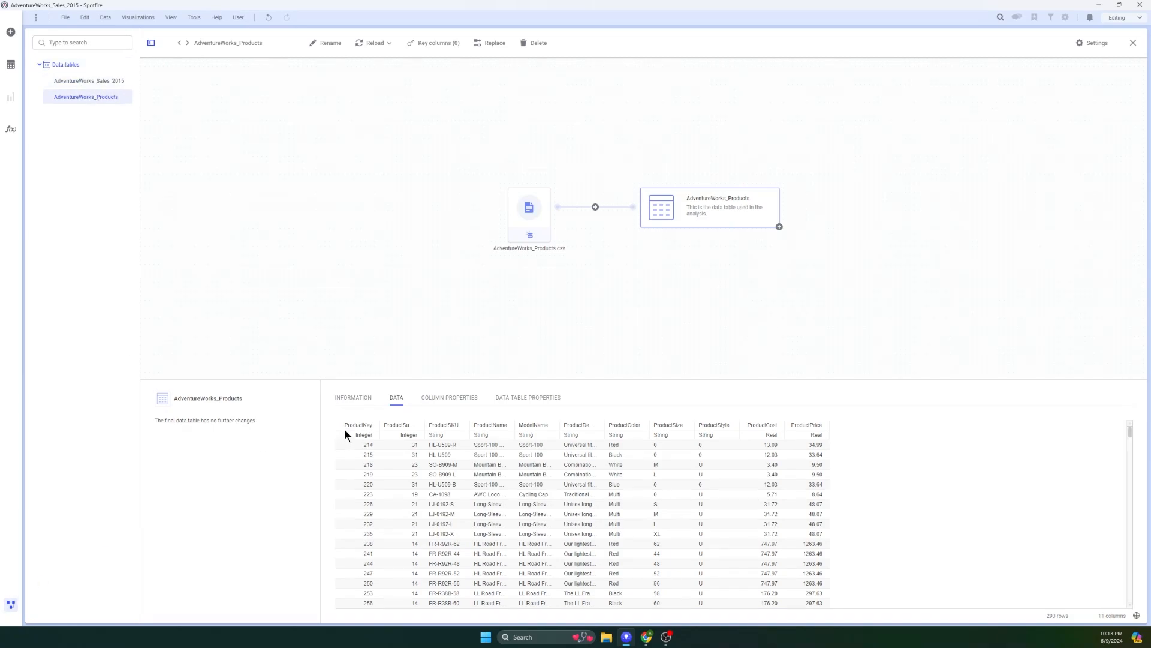
left_click(9, 602)
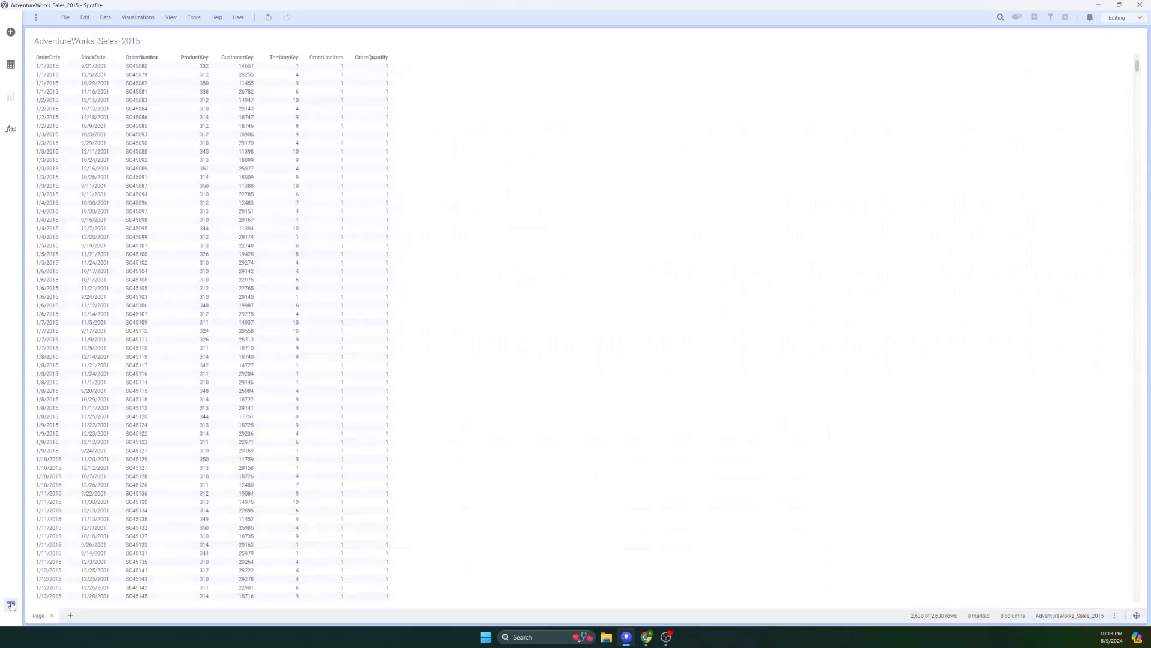
Add a second table visualization showing AdventureWorks_Products beside the sales table.
left_click(9, 102)
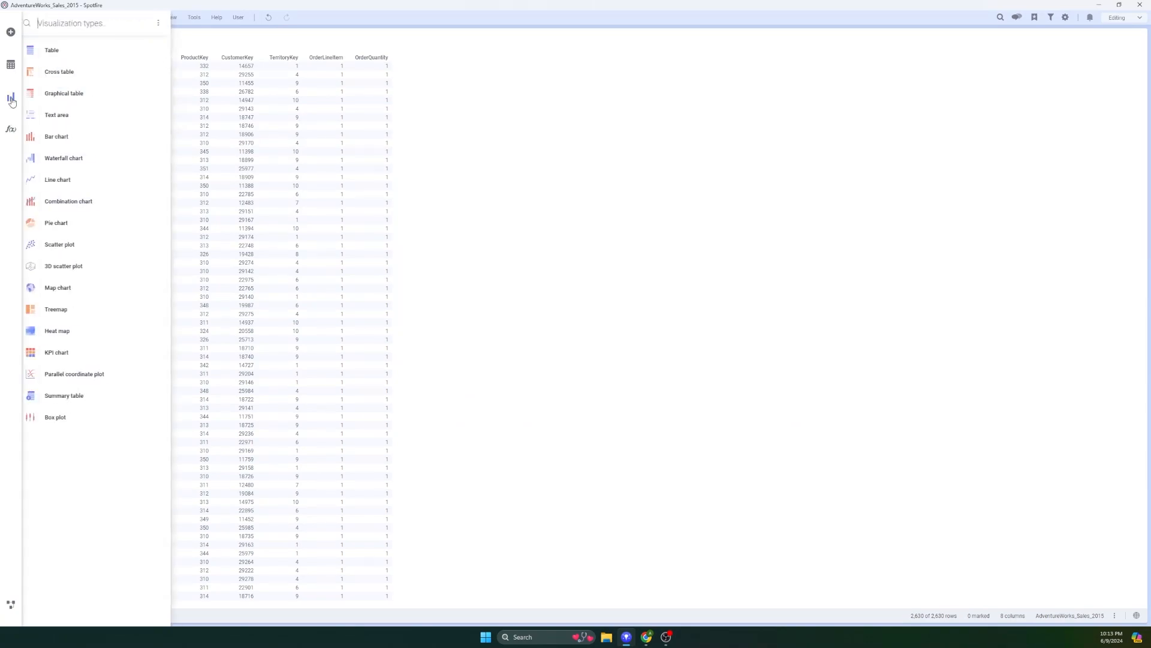
left_click(80, 50)
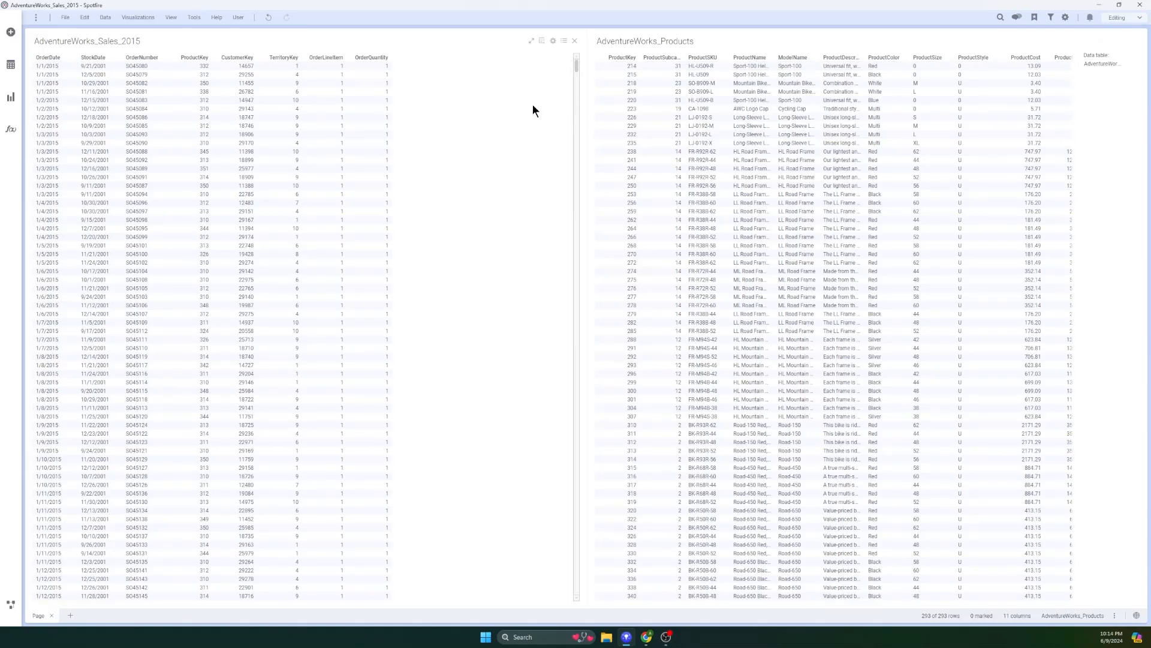
Open the AdventureWorks_Sales_2015 data table in the data canvas.
left_click(10, 606)
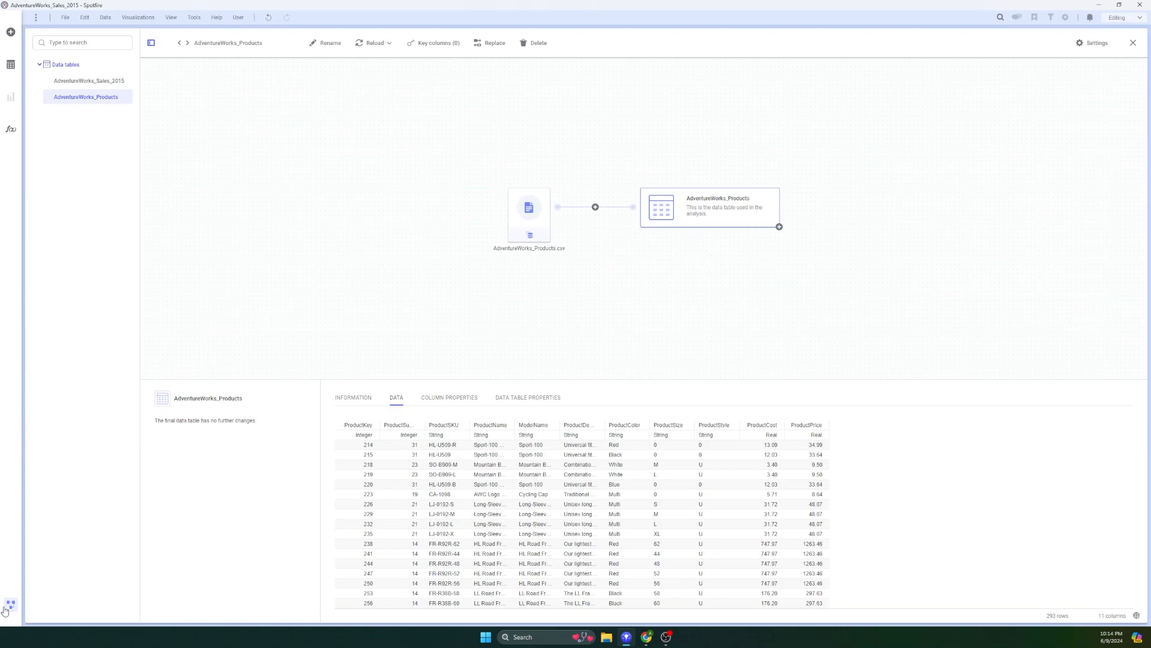
left_click(11, 606)
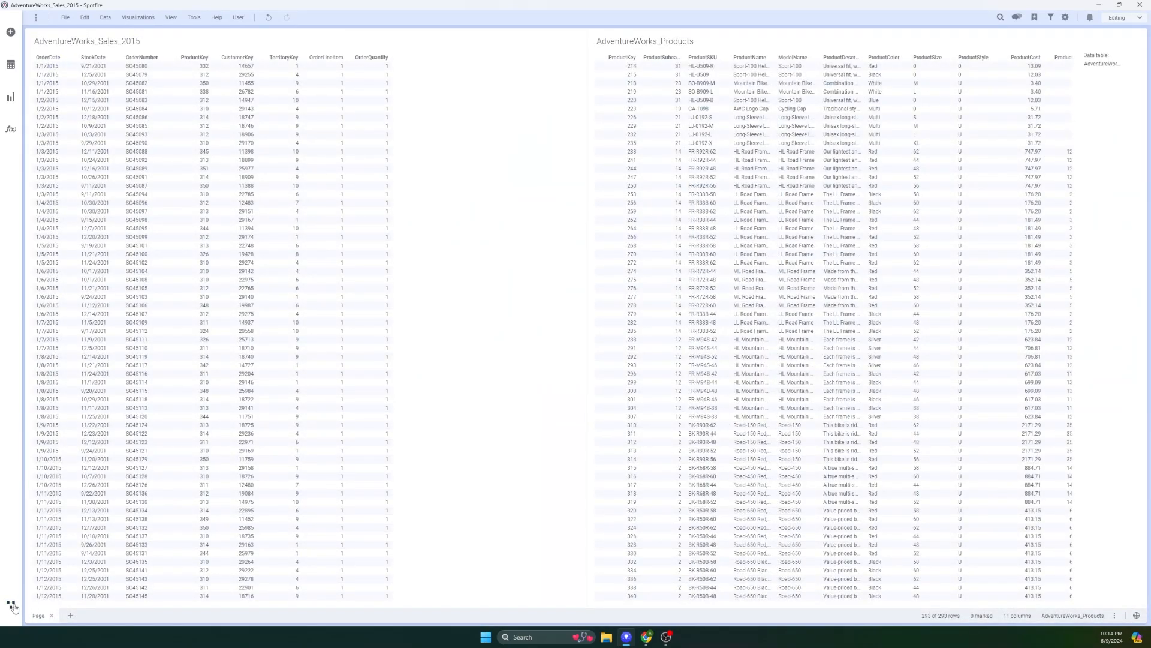
left_click(12, 603)
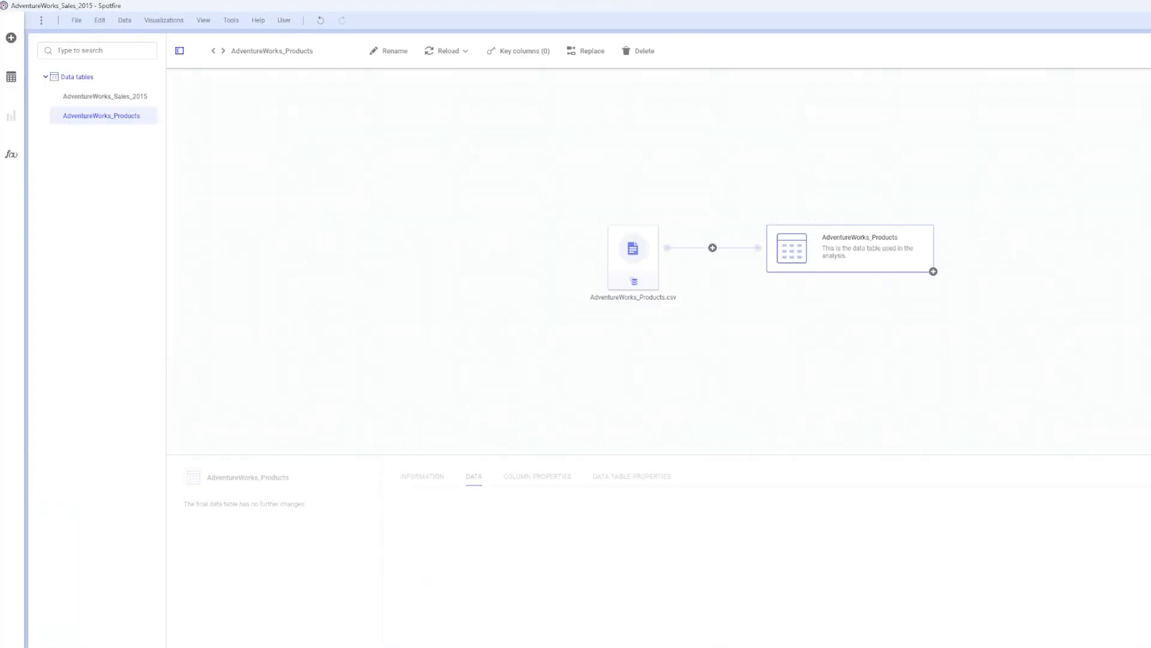
left_click(118, 98)
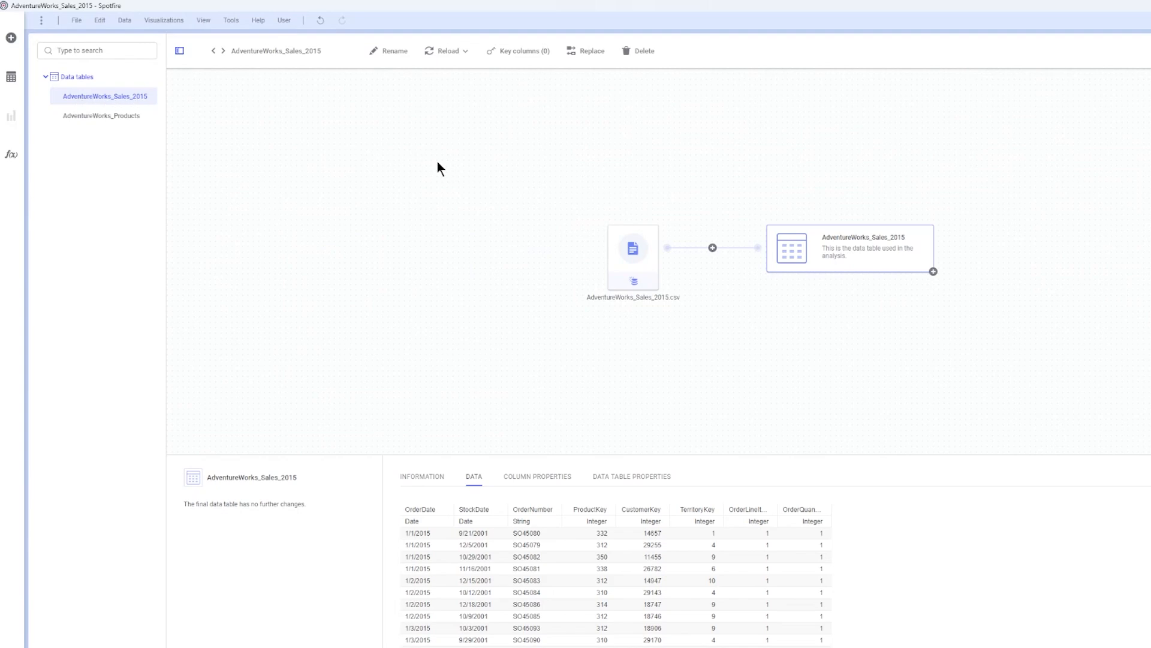
Add columns after the AdventureWorks_Sales_2015.csv source, using a linked copy of the AdventureWorks_Products data table as the new data.
left_click(612, 230)
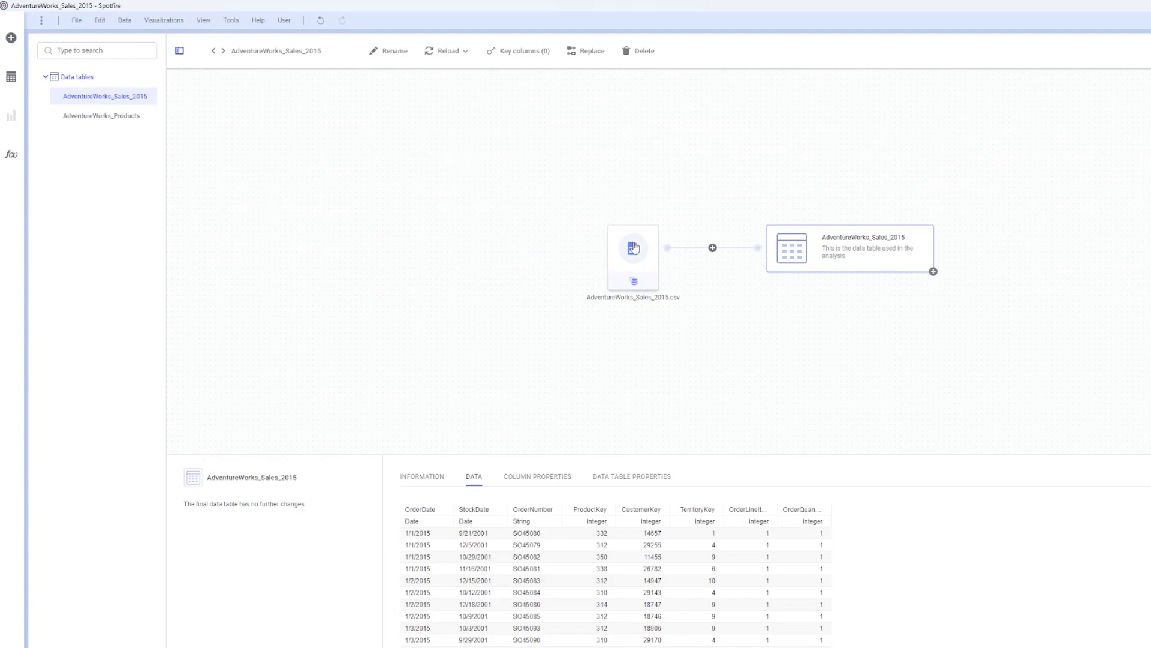
left_click(713, 248)
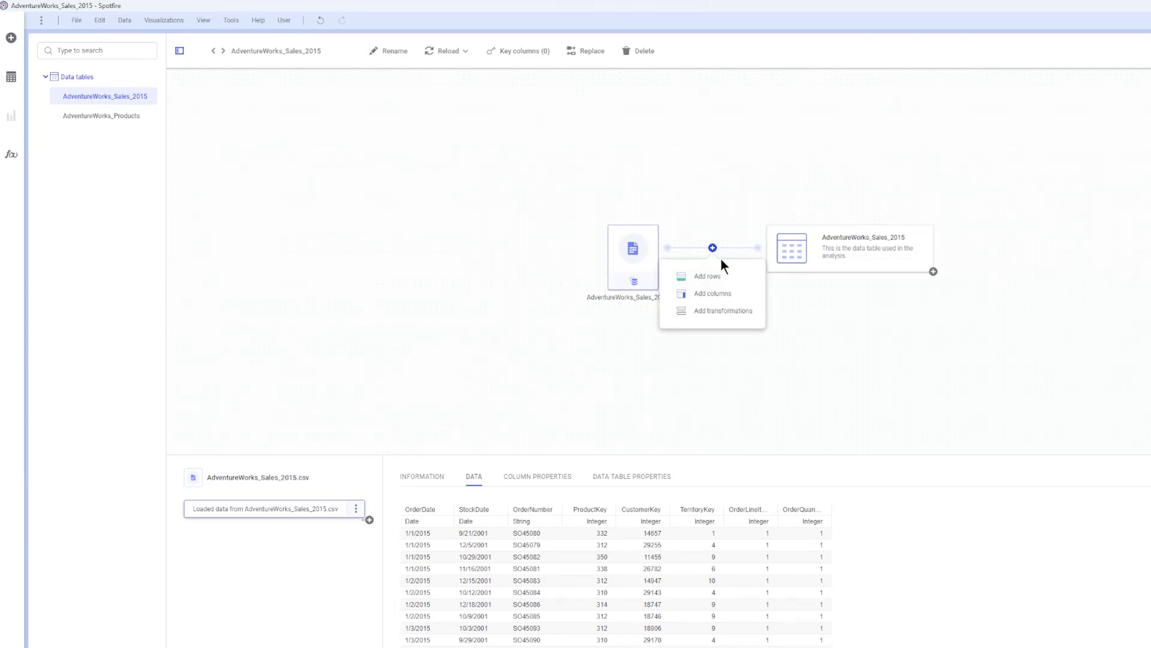
left_click(715, 293)
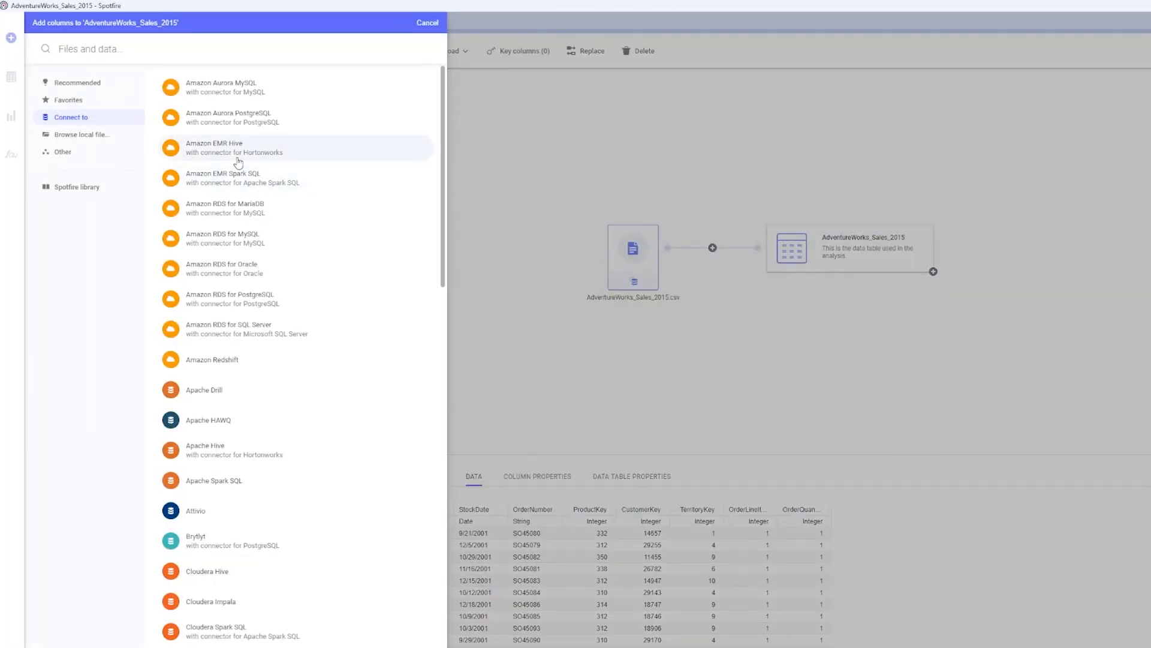
left_click(106, 138)
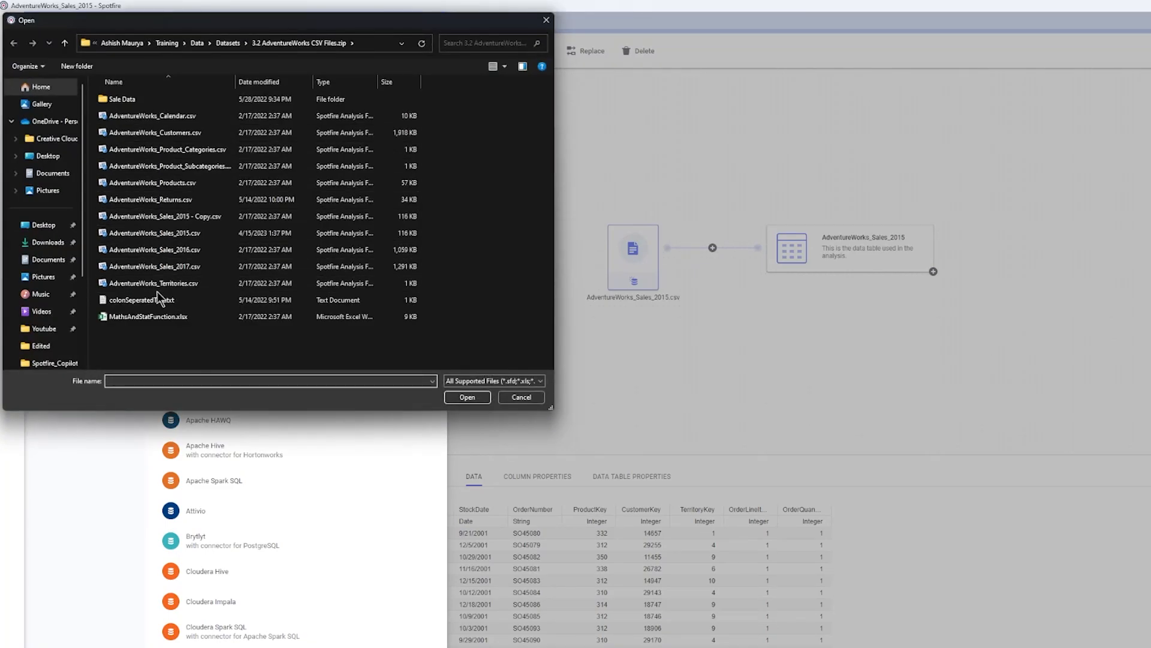
left_click(545, 20)
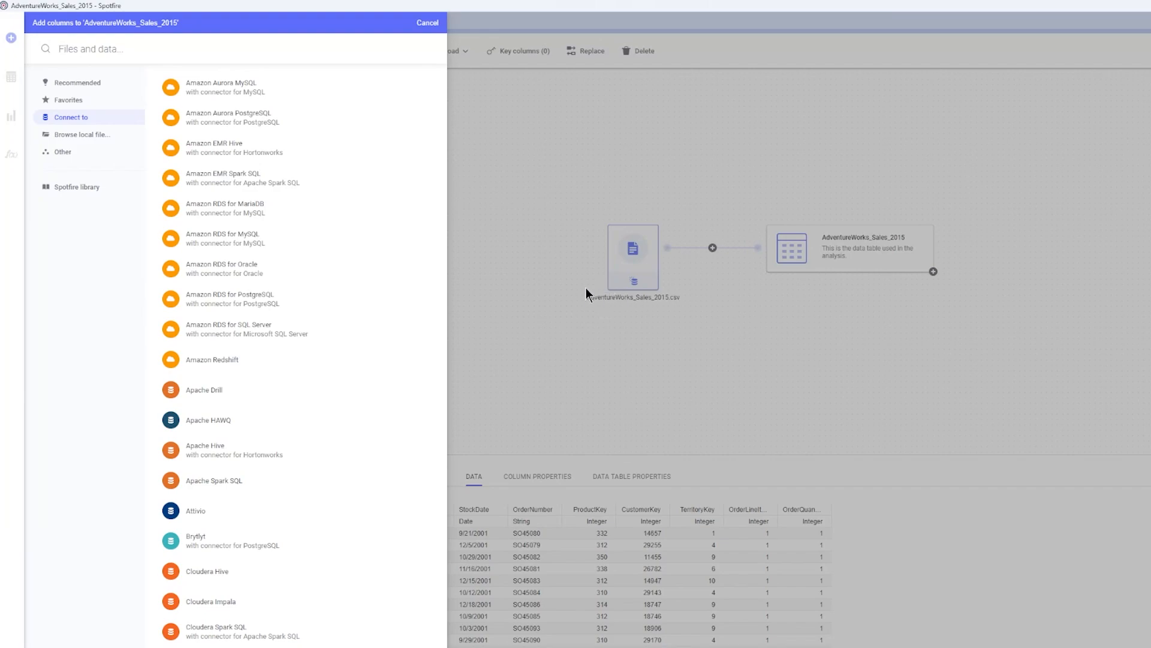
left_click(94, 157)
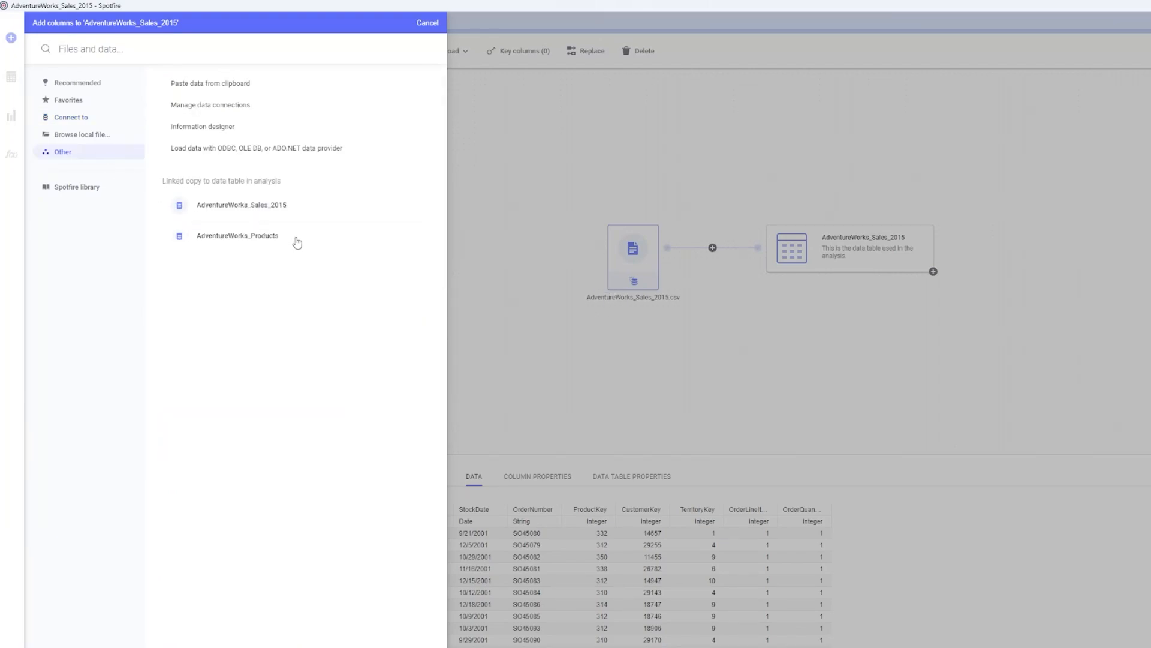
left_click(235, 240)
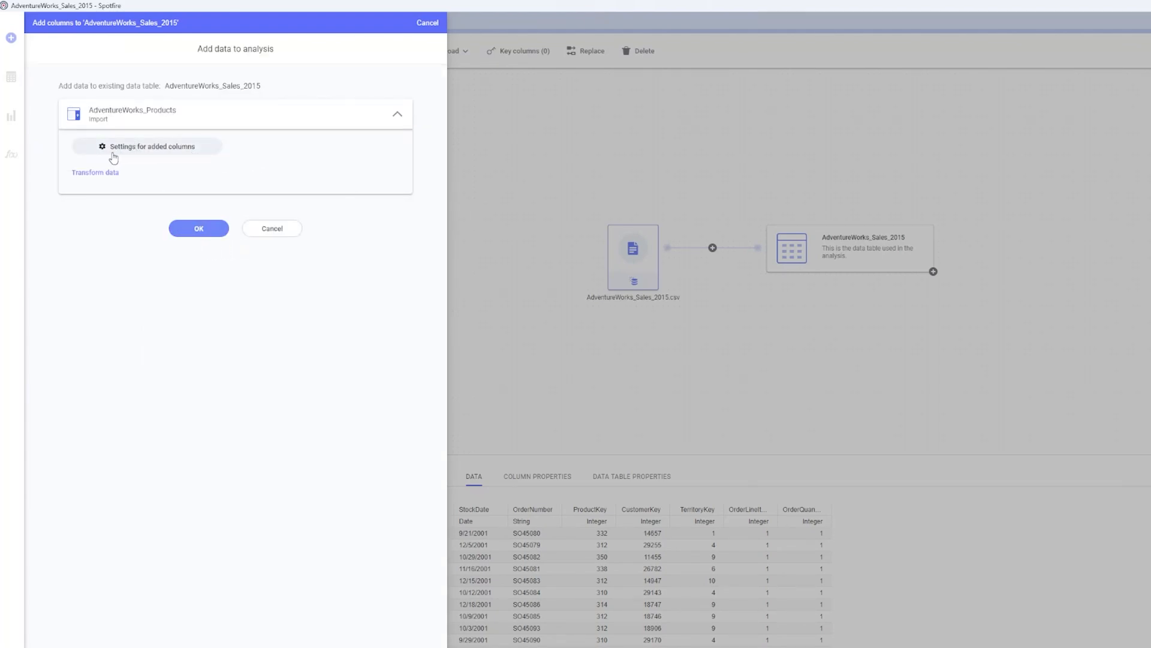
Replace the column match with one pairing ProductKey from the original and new data, and accept the settings with all new columns included.
left_click(149, 152)
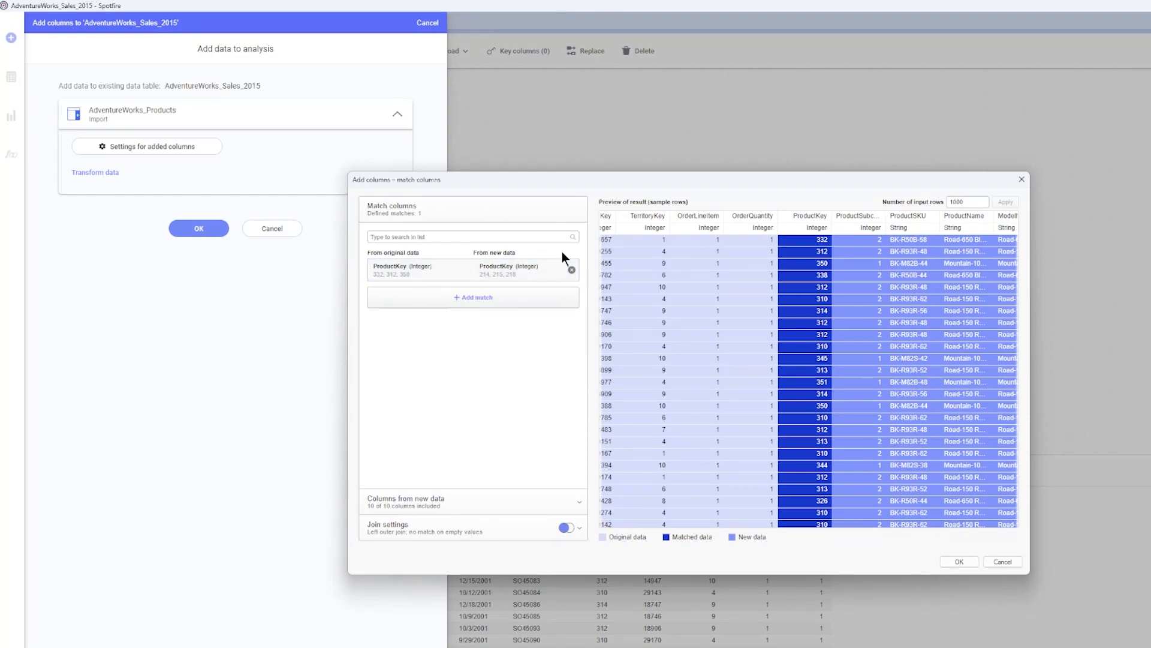
left_click(572, 269)
left_click(482, 286)
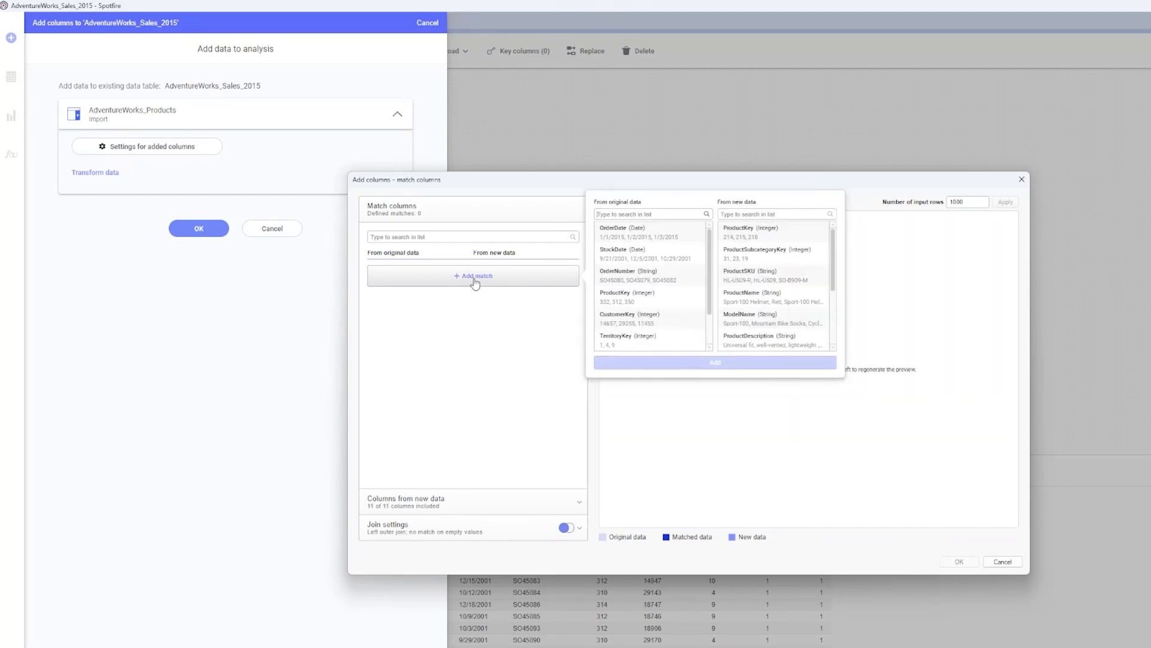
left_click(623, 214)
type("pr")
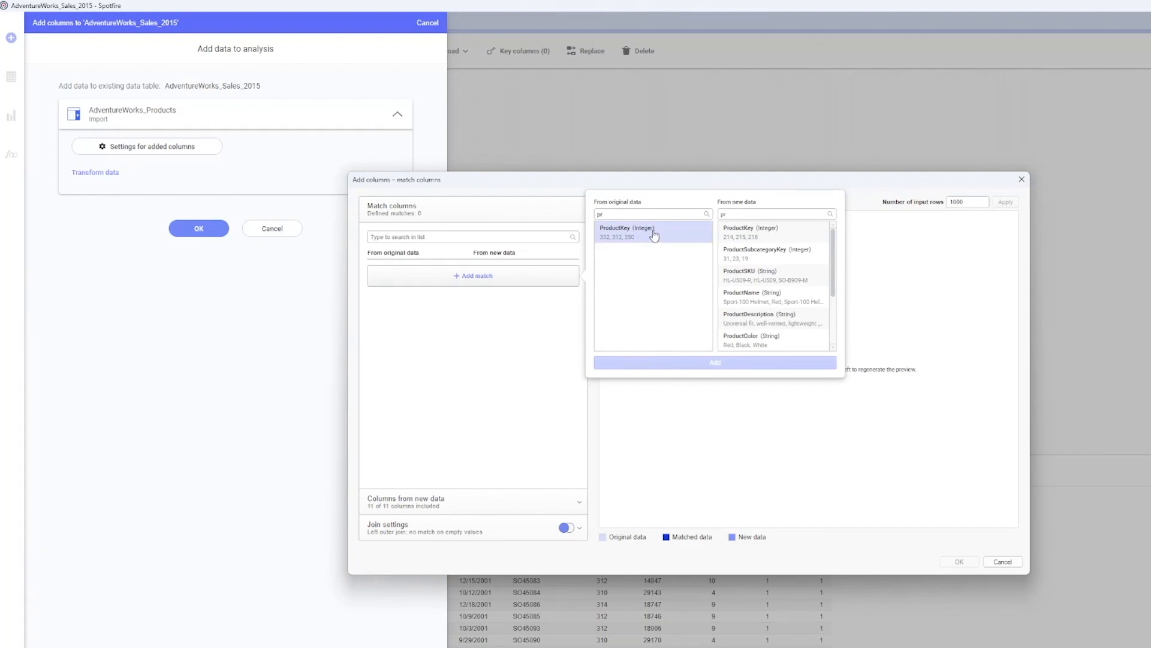
left_click(653, 234)
left_click(748, 230)
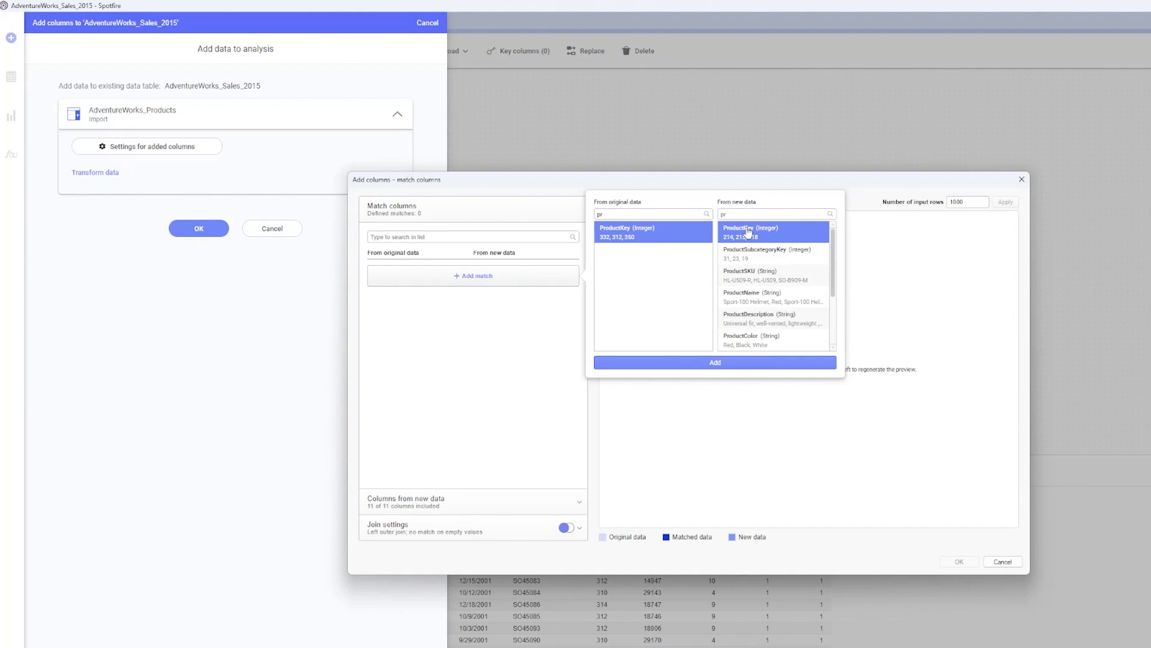
left_click(695, 363)
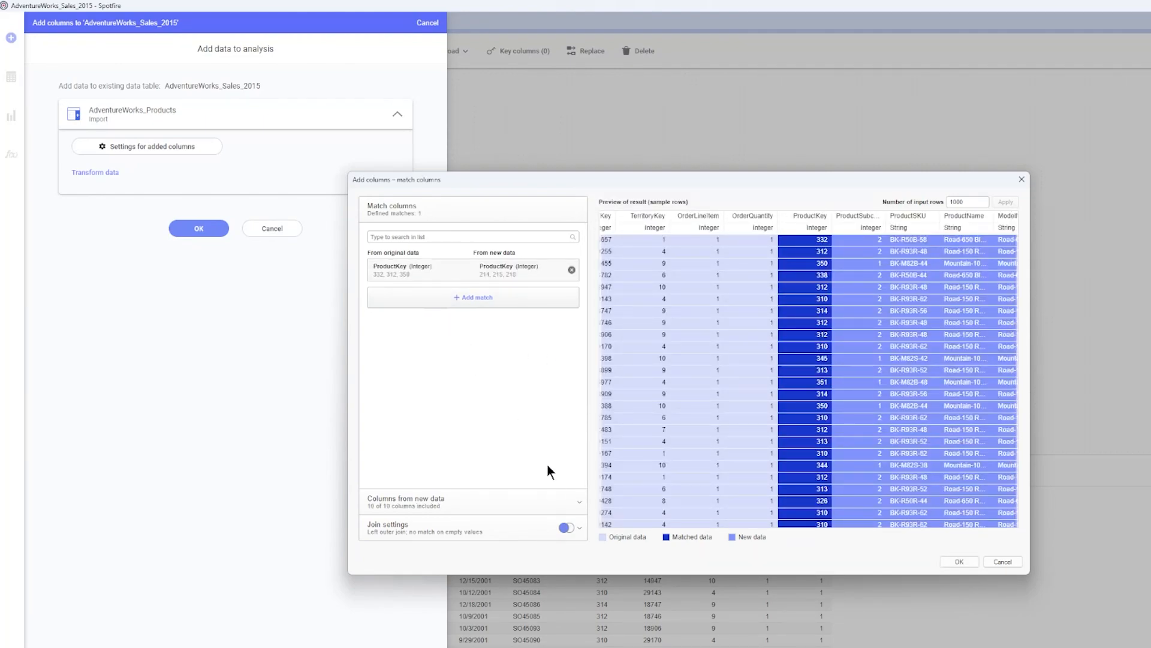
left_click(569, 502)
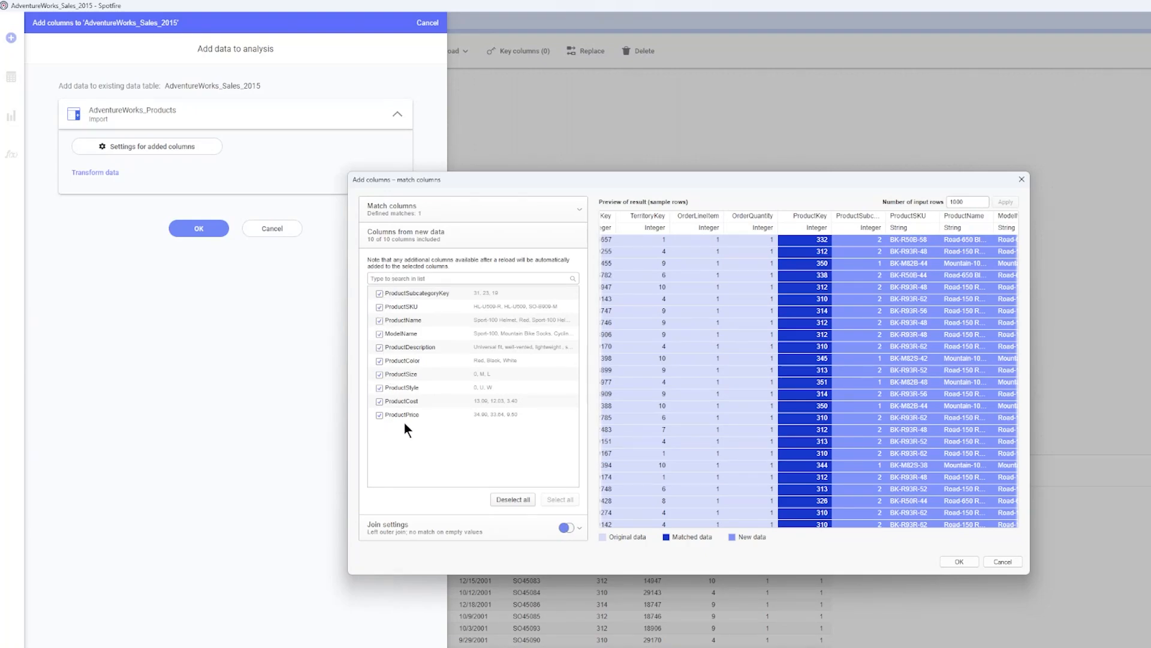
left_click(967, 560)
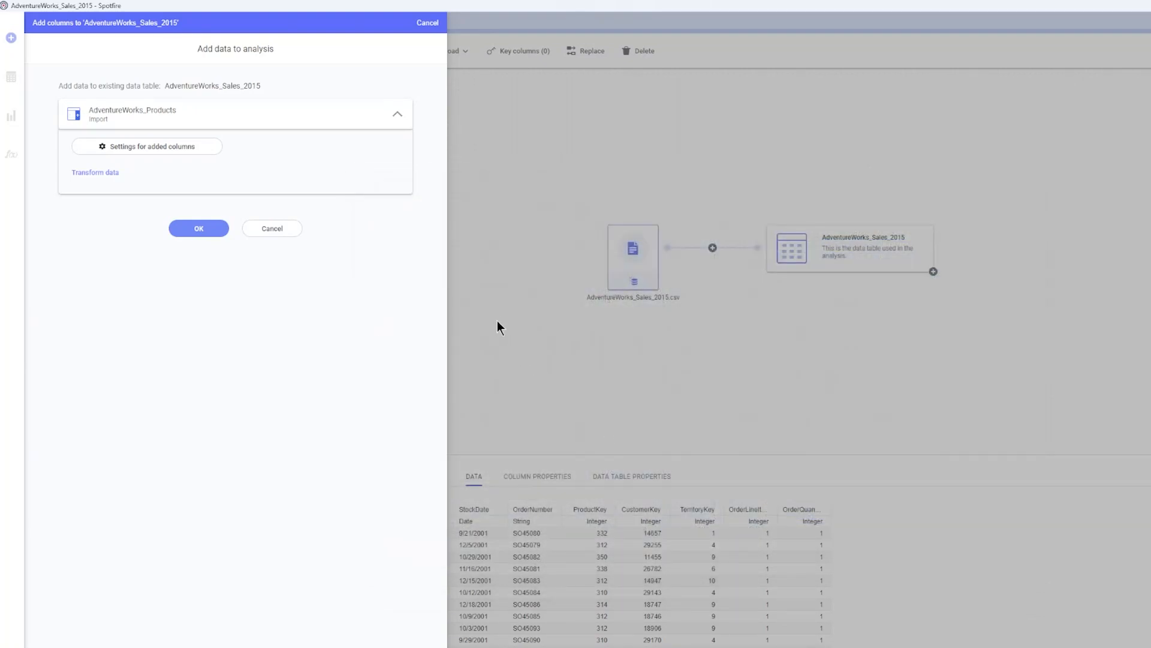
Confirm adding the product columns to AdventureWorks_Sales_2015, preview the final data table, and return to the analysis page.
left_click(198, 226)
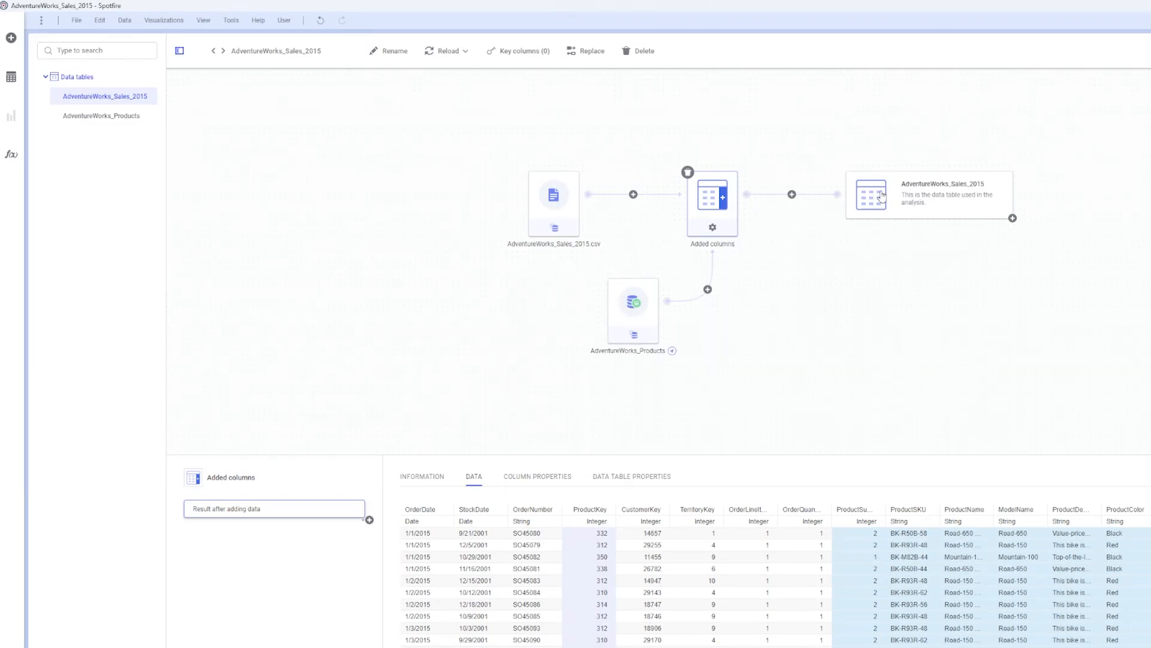
left_click(908, 190)
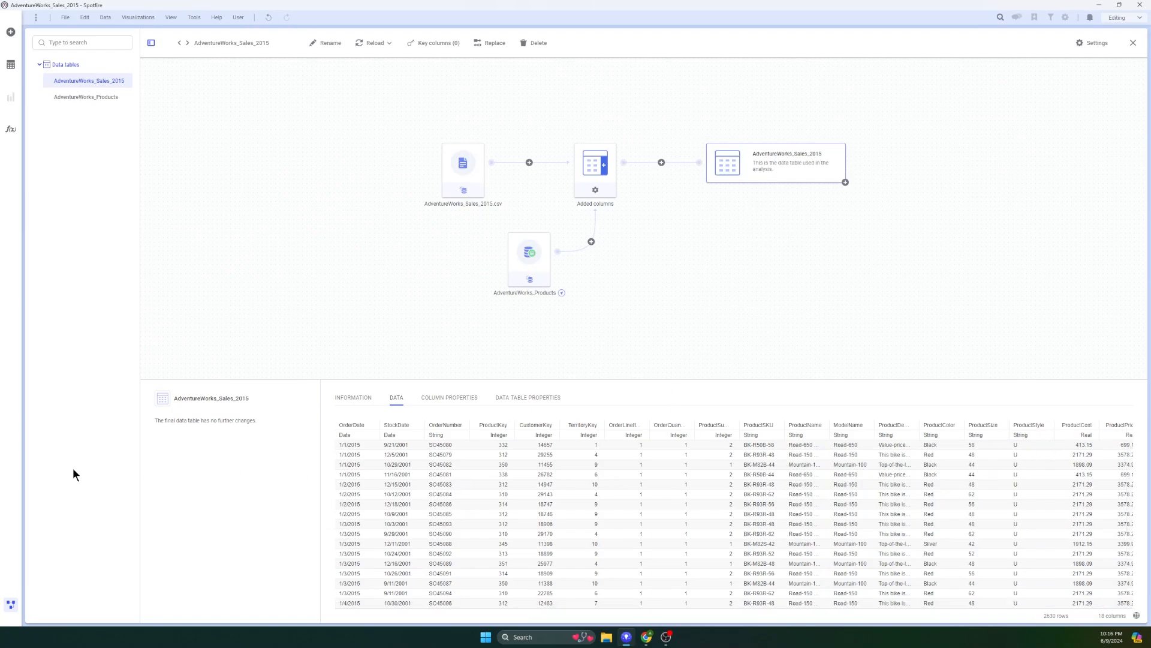
left_click(11, 603)
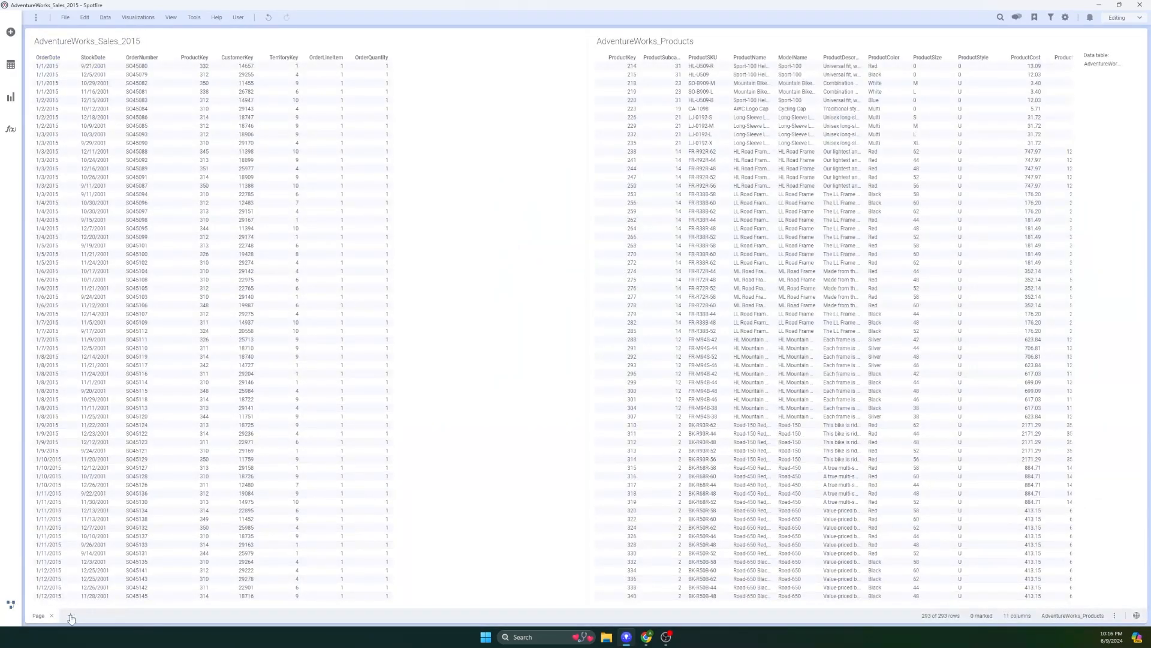
Add a new page containing a table visualization of the AdventureWorks_Sales_2015 data.
left_click(76, 615)
left_click(11, 96)
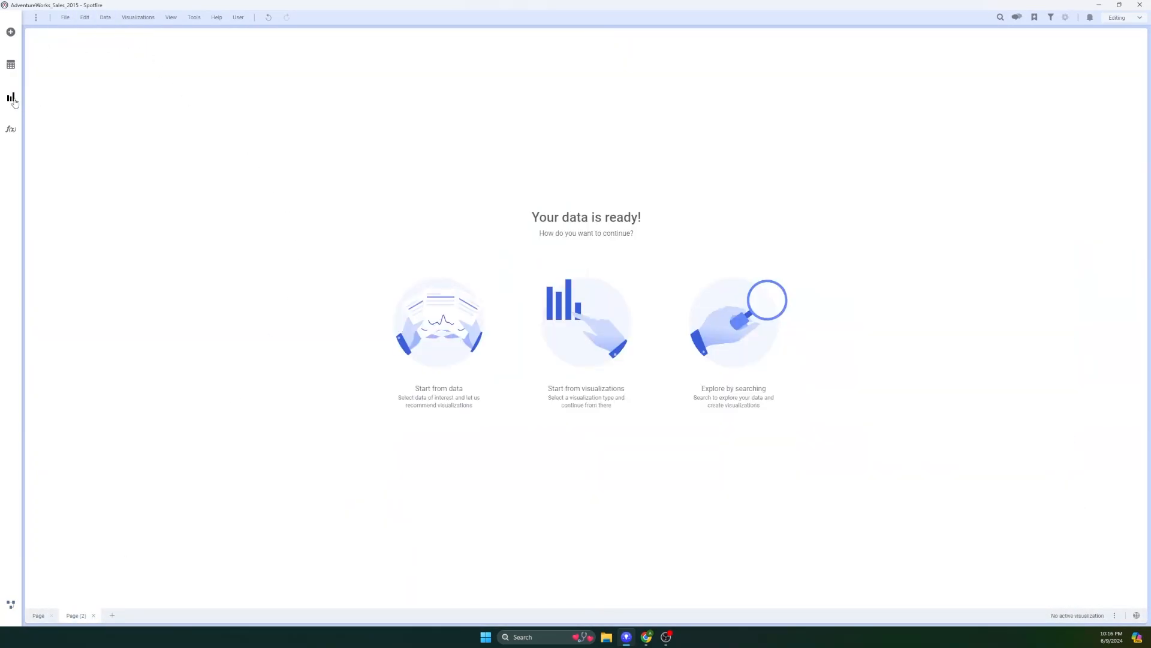
left_click(52, 51)
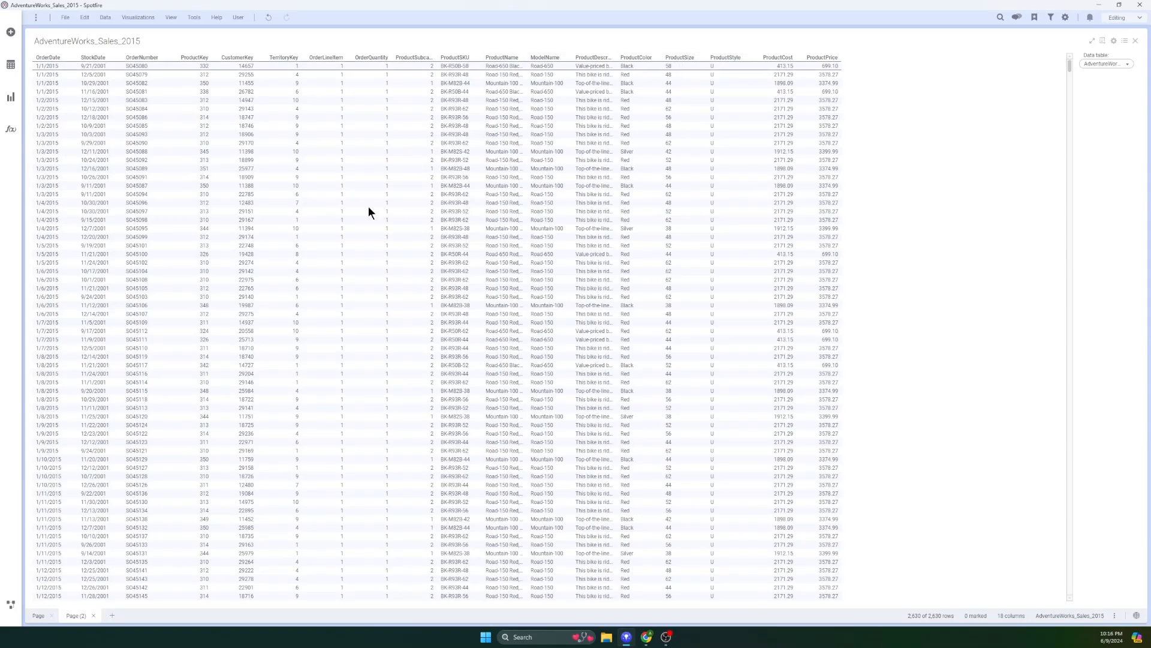
Add a bar chart beside the sales table and set its category axis to ProductName.
left_click(10, 99)
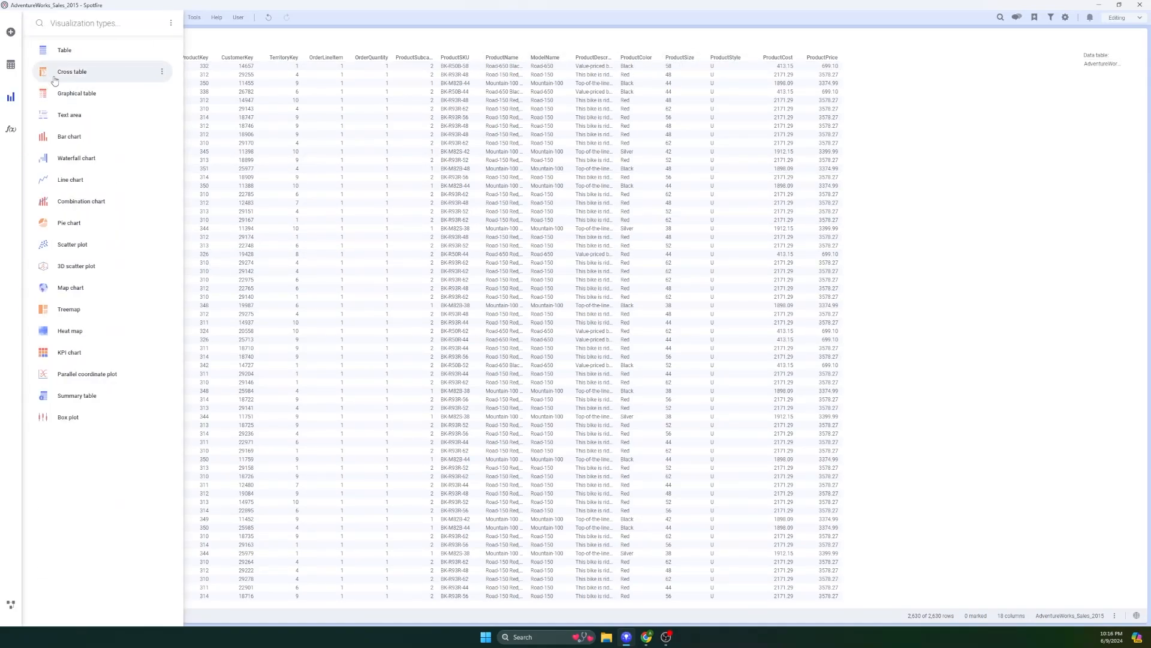
left_click(65, 137)
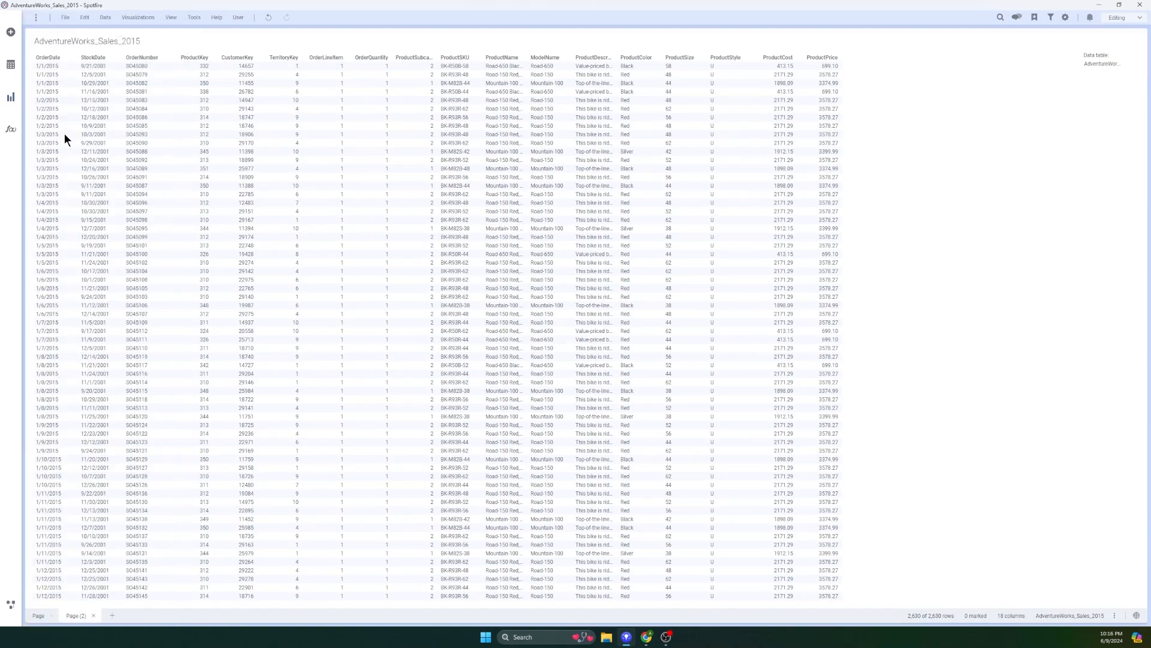
left_click(848, 595)
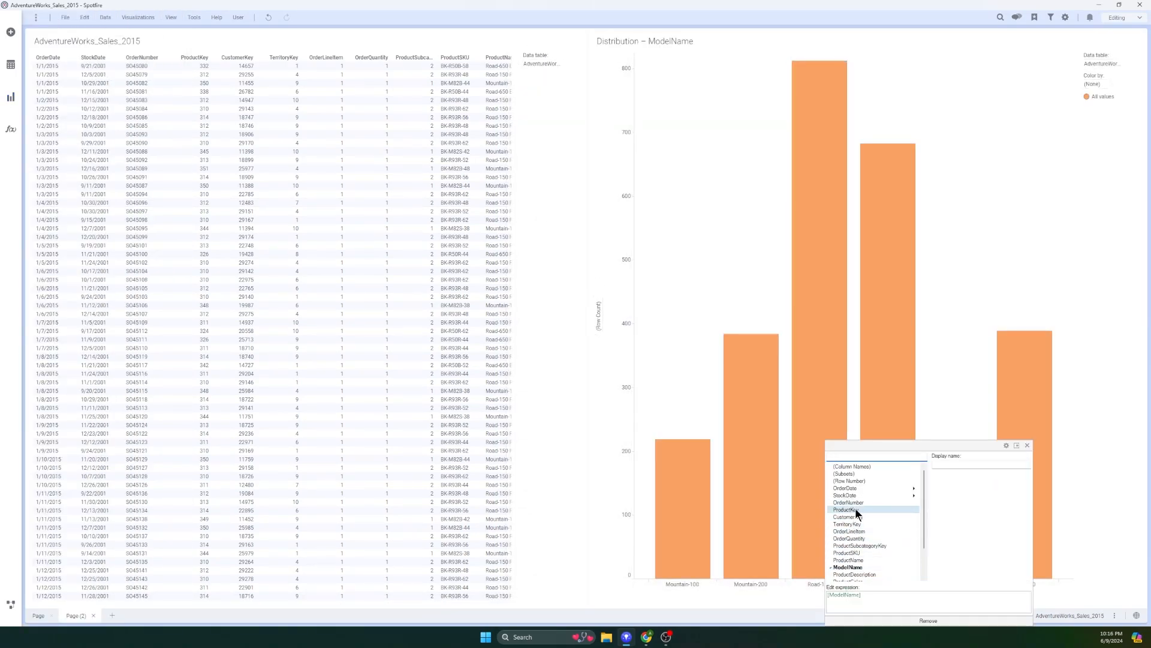
left_click(864, 560)
left_click(666, 452)
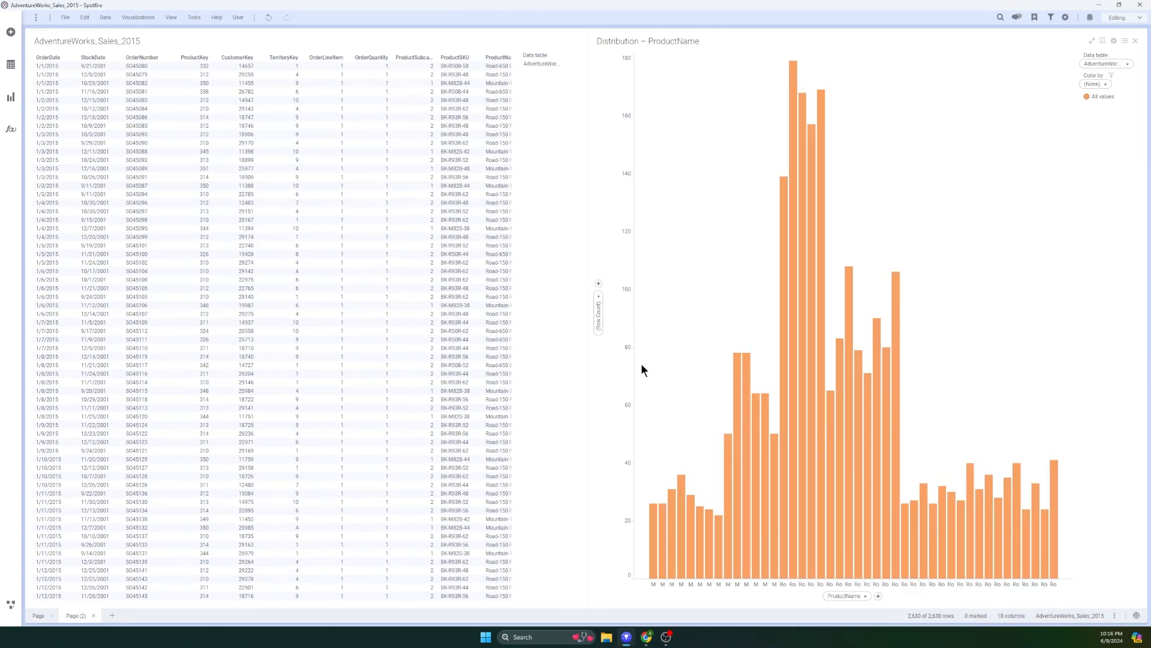
Set the bar chart's value axis to OrderQuantity instead of the row count.
left_click(598, 300)
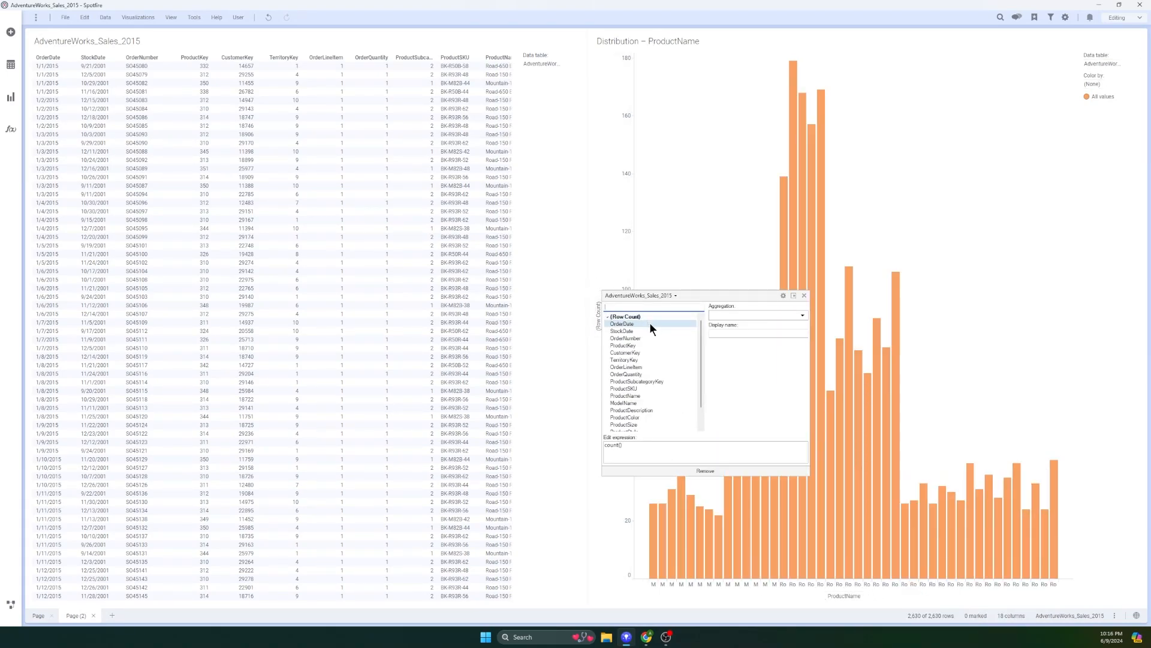
left_click(642, 373)
left_click(749, 265)
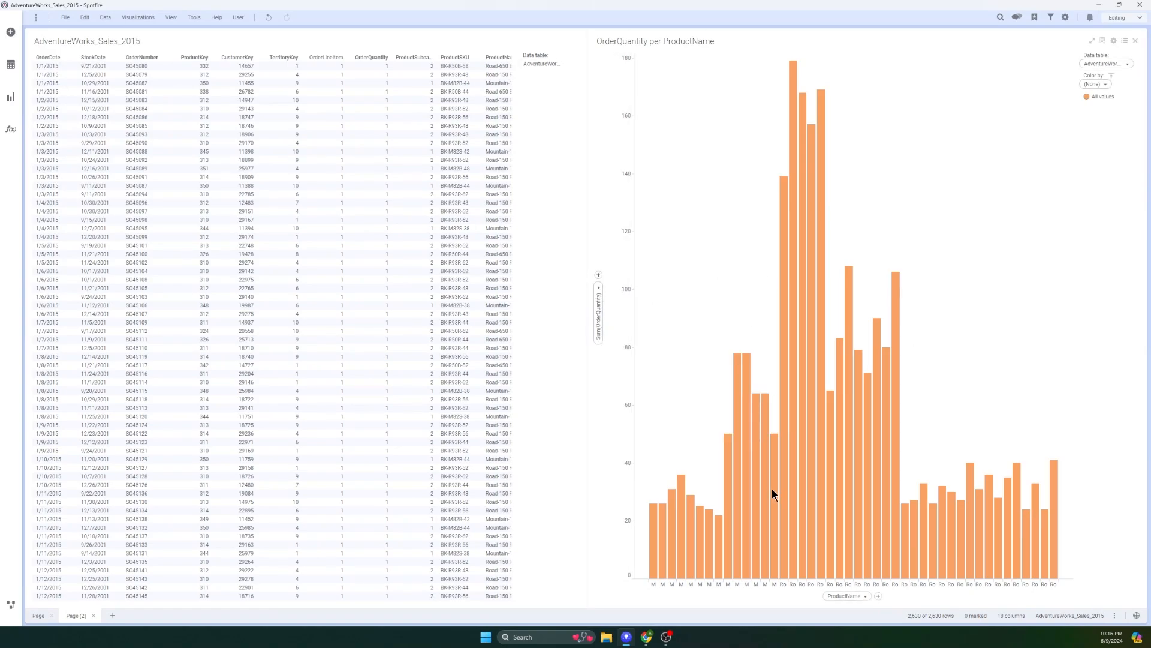
Set the bar chart's value axis to the sum of ProductCost.
left_click(600, 289)
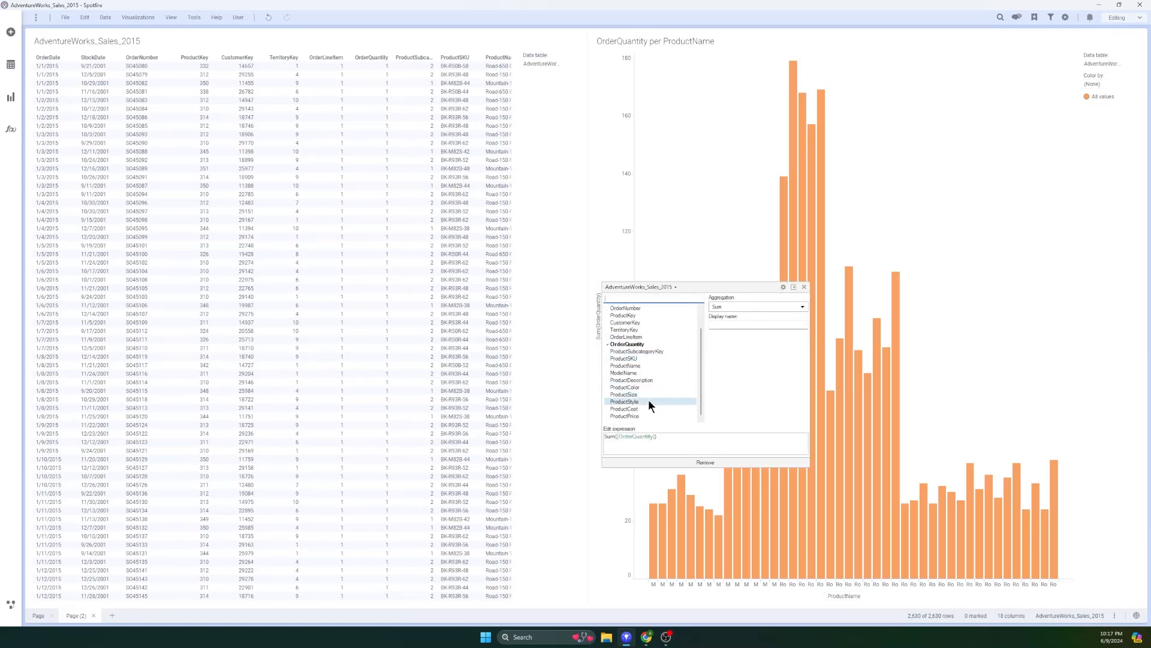
left_click(645, 408)
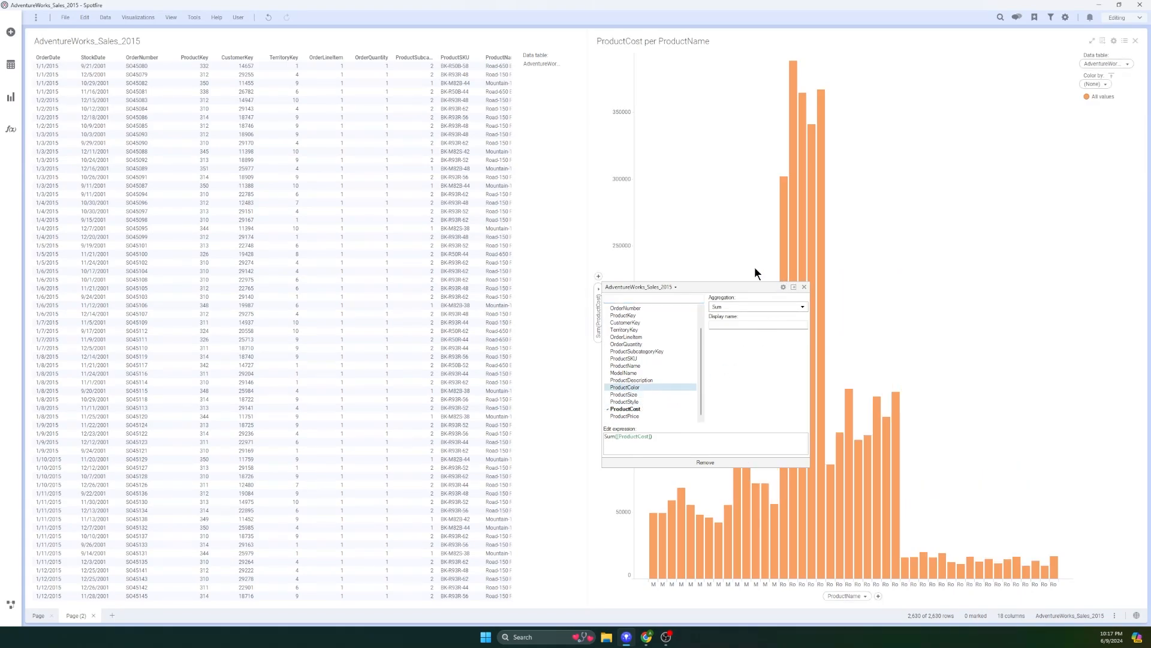
left_click(804, 287)
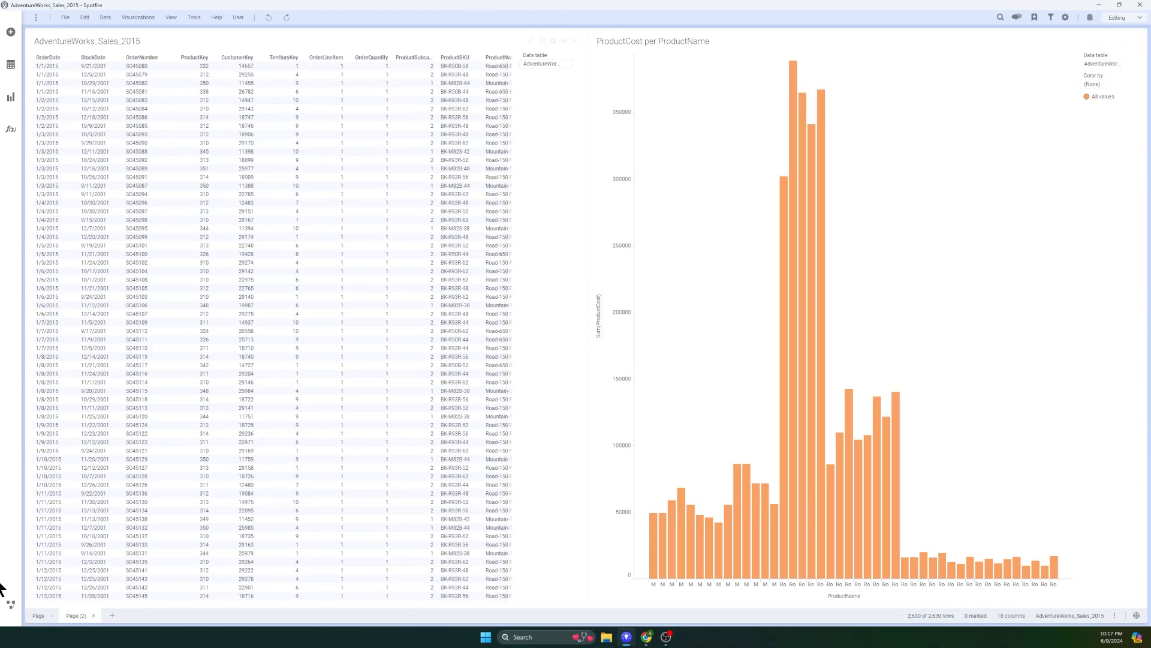
Reopen the data canvas showing the structure of the AdventureWorks_Sales_2015 data table.
left_click(11, 604)
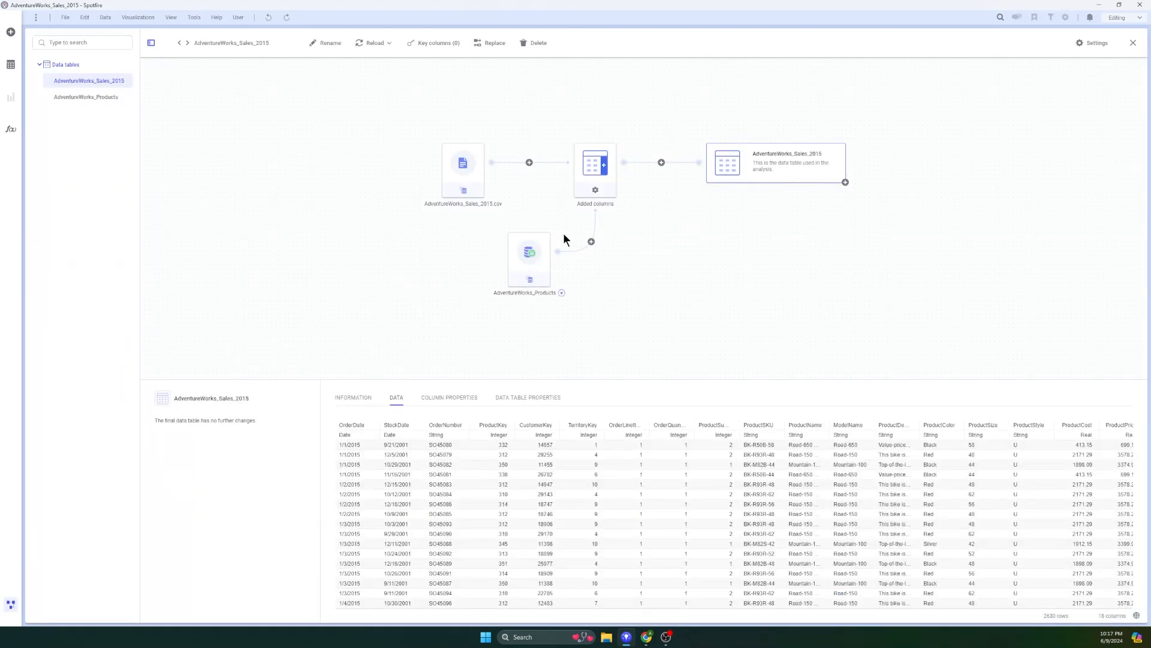